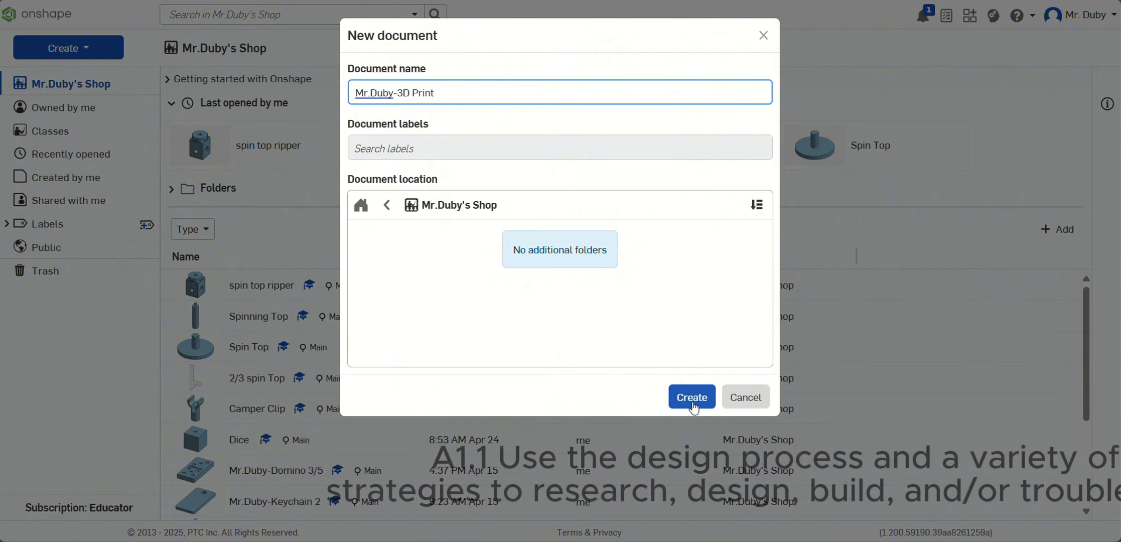
Step: Create the new document under the name already entered
left_click(693, 396)
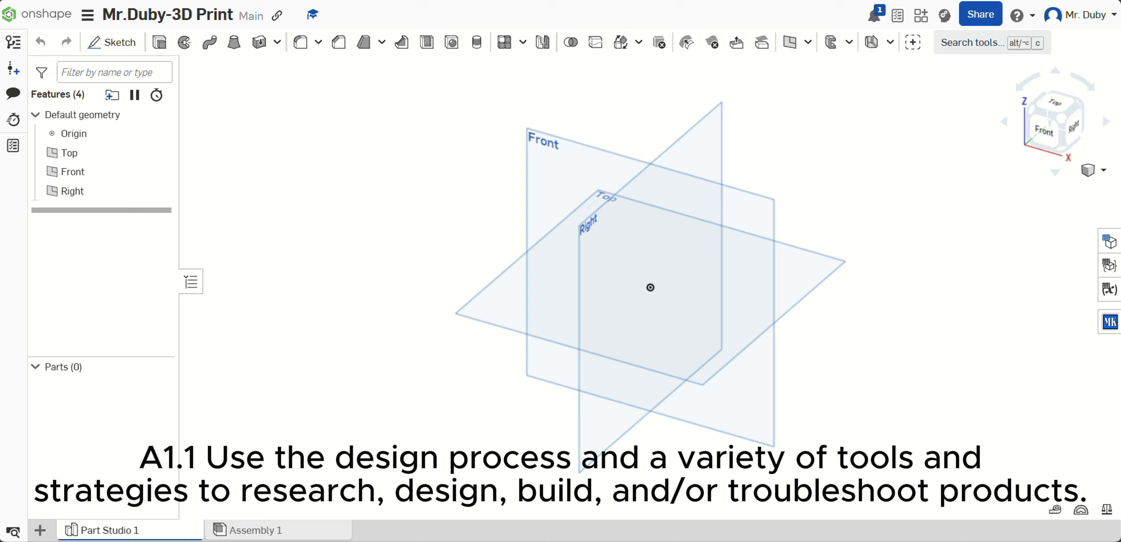
left_click(251, 1)
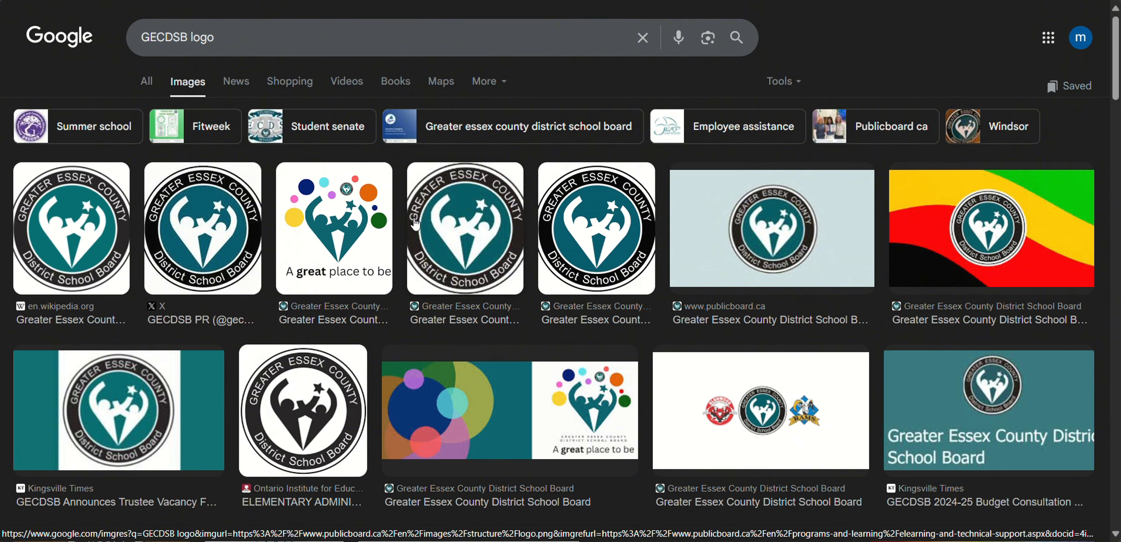
right_click(470, 240)
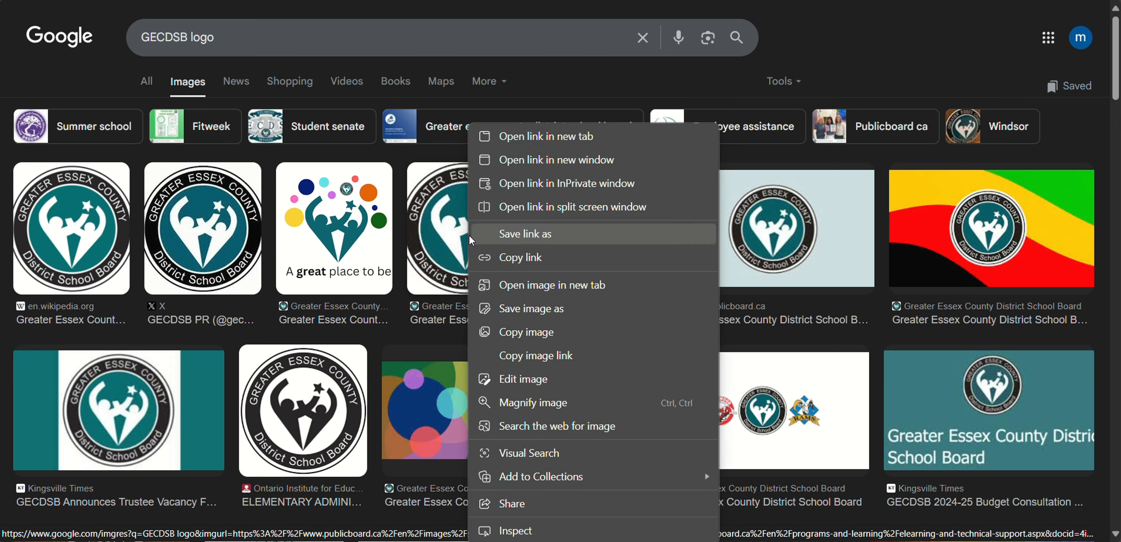
left_click(539, 310)
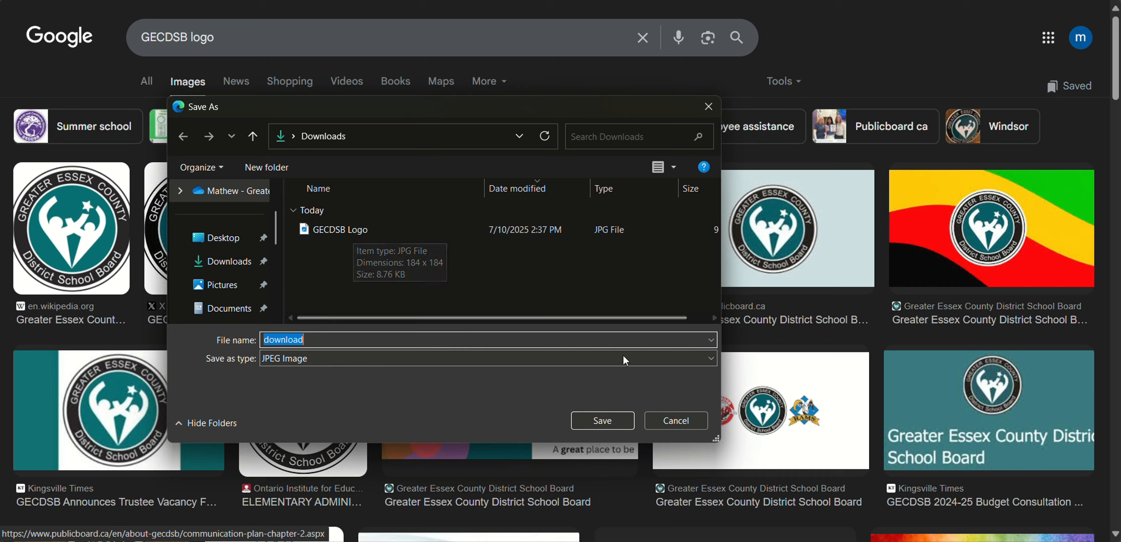
left_click(688, 423)
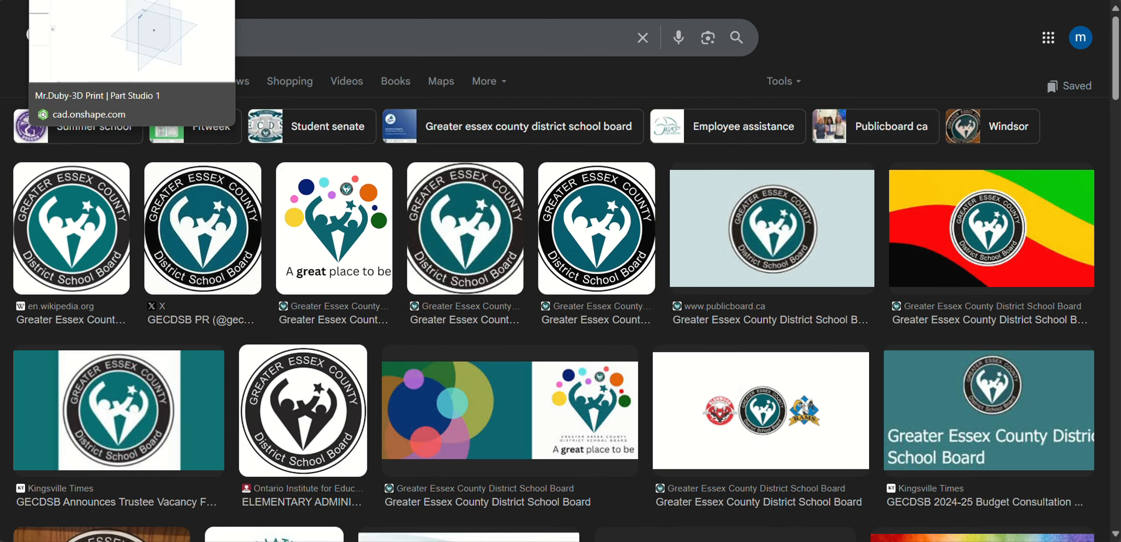
left_click(81, 1)
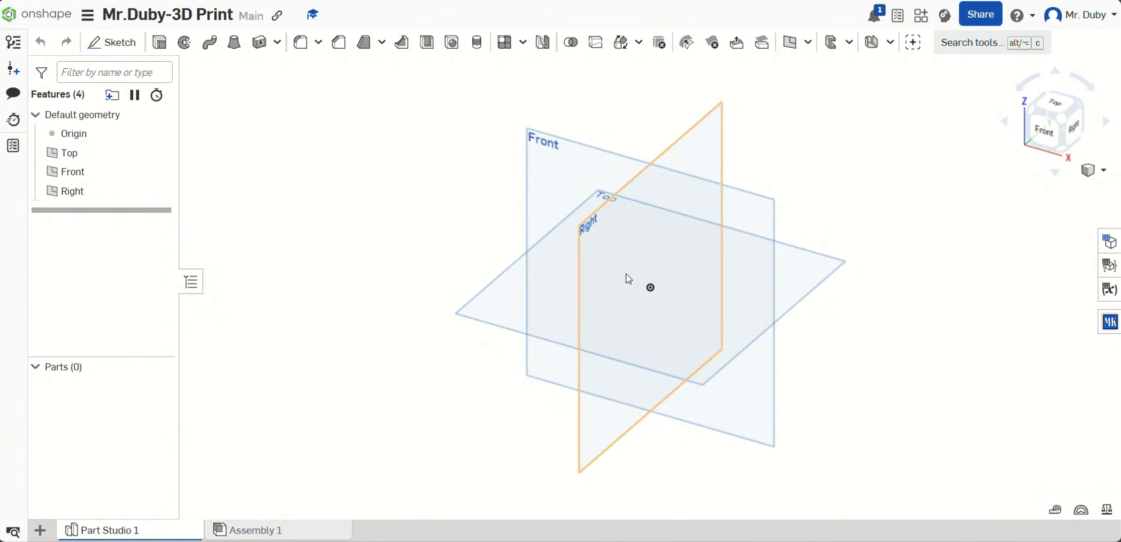
Step: Switch to the Top view and start a sketch on the Top plane
key("ctrl")
left_click(1060, 107)
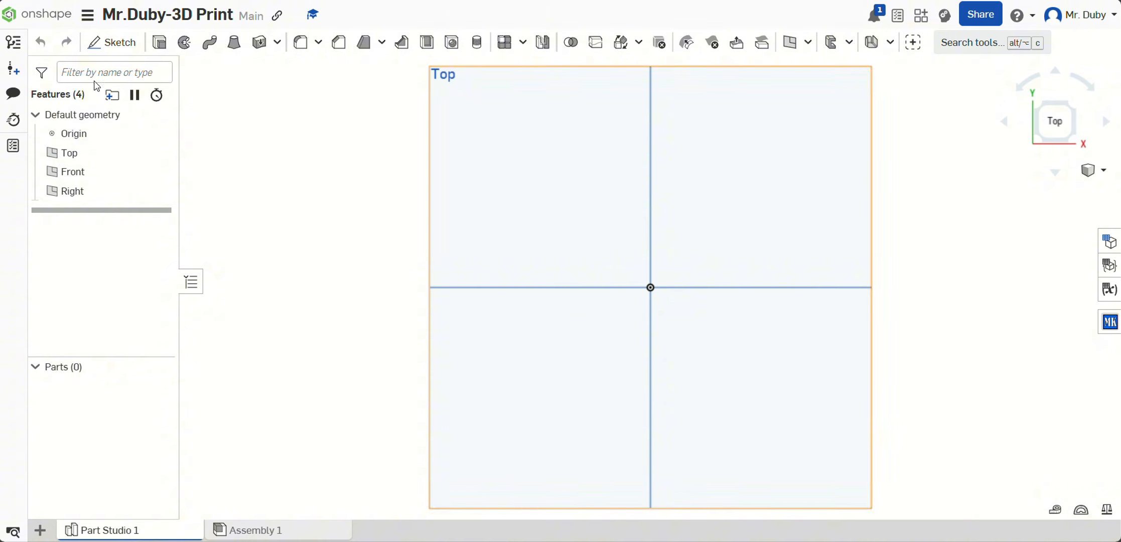
left_click(111, 43)
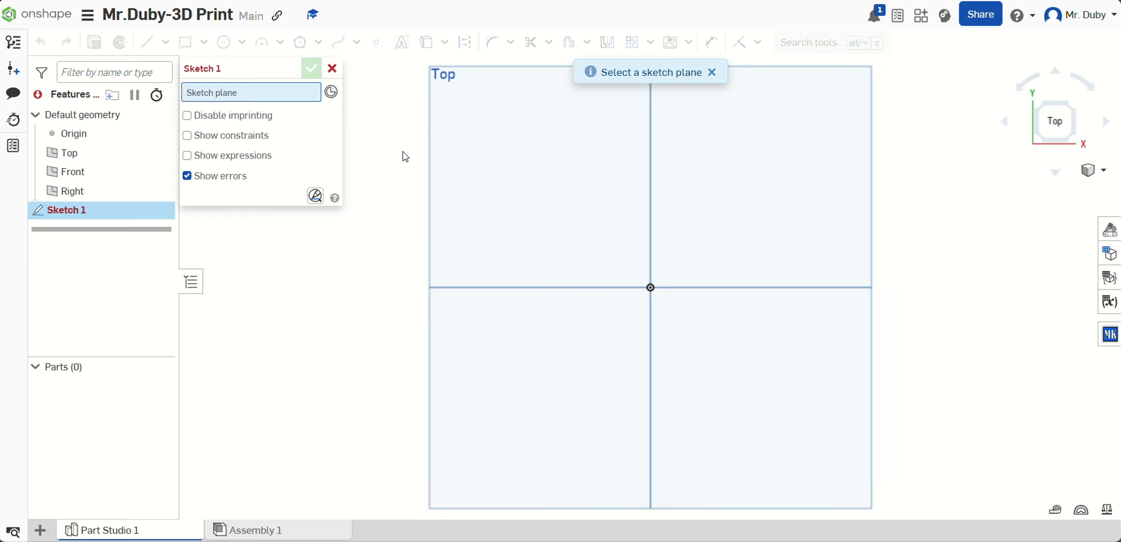
left_click(694, 211)
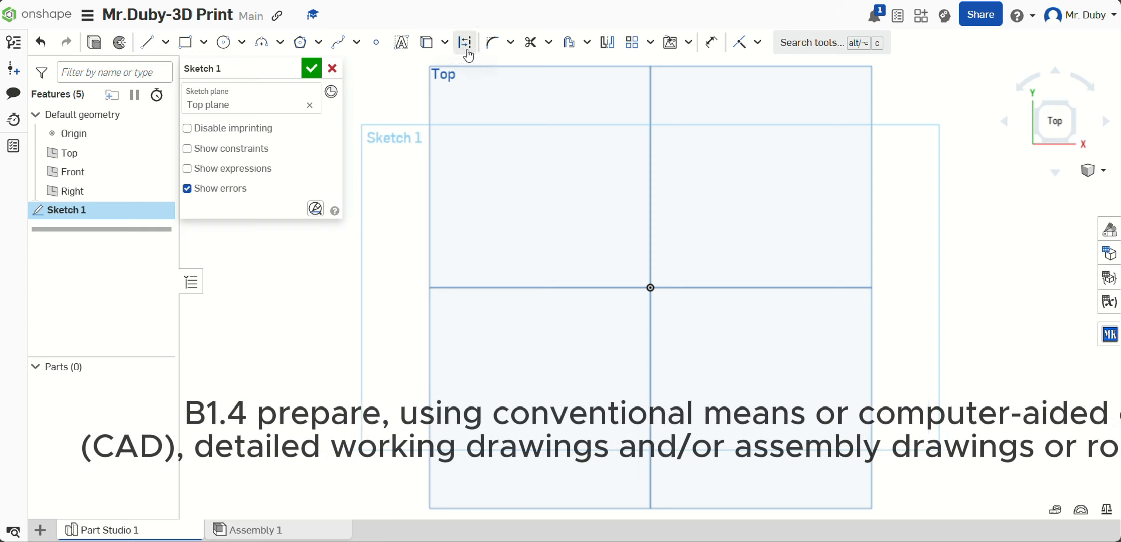
Step: Import the GECDSB Logo JPG file from the Downloads folder as an image for the sketch
left_click(690, 45)
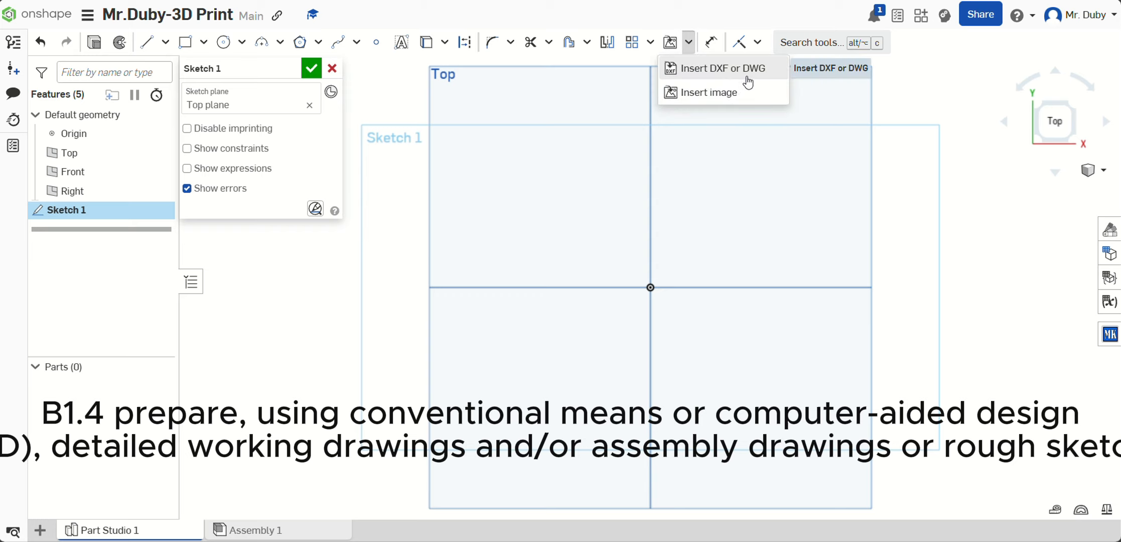
left_click(702, 104)
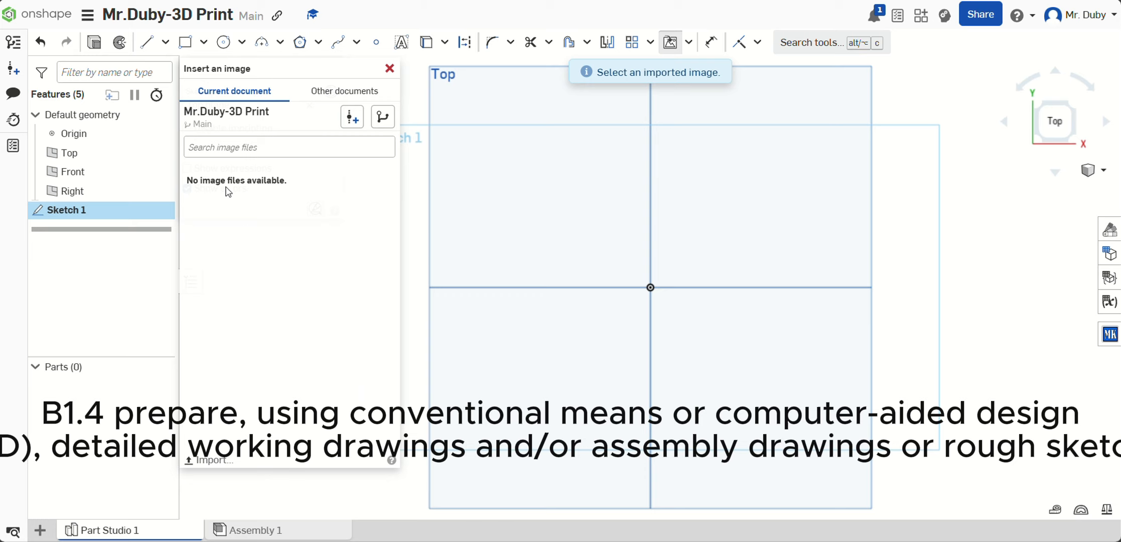
left_click(223, 462)
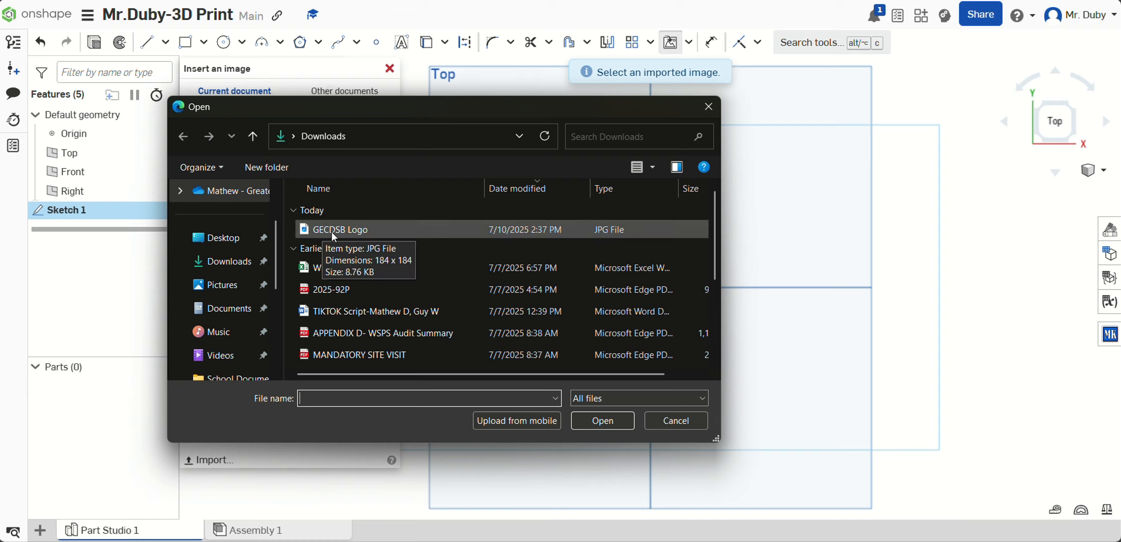
left_click(361, 230)
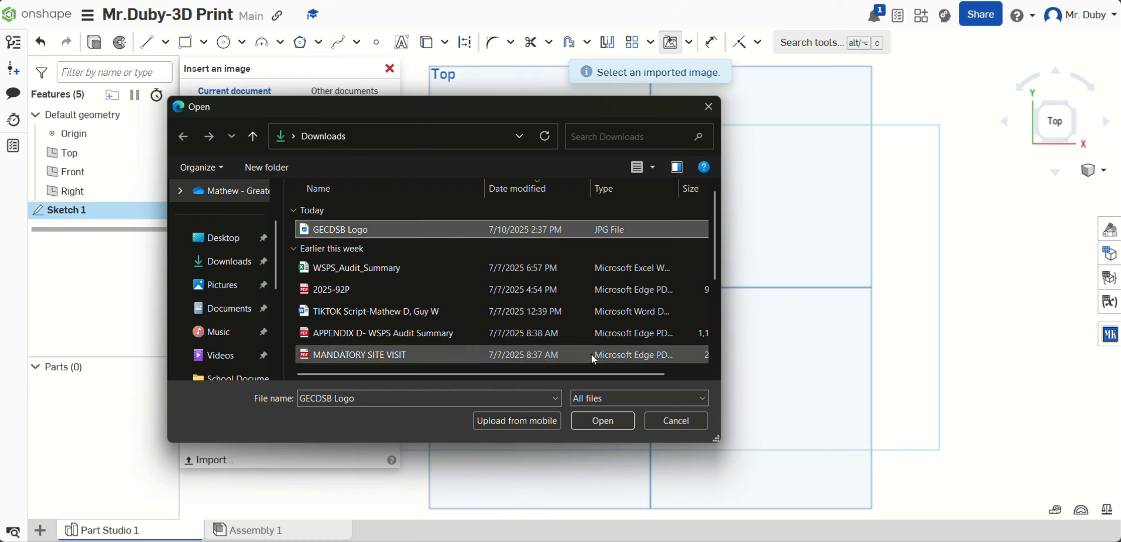
left_click(622, 423)
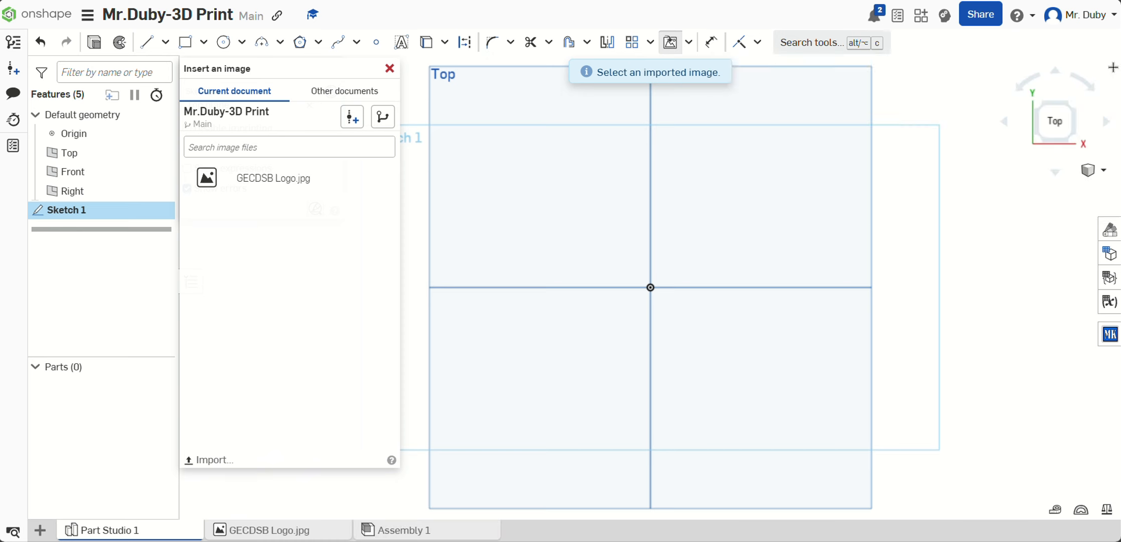
Step: Place GECDSB Logo.jpg in the sketch as a square image and move it to just above the origin
left_click(248, 181)
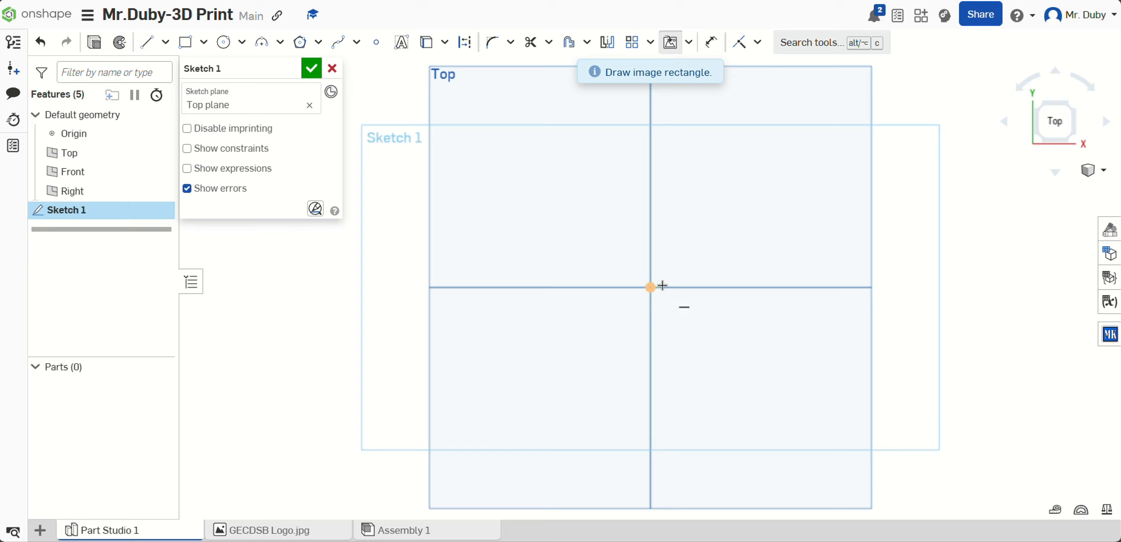
left_click_drag(492, 156, 608, 271)
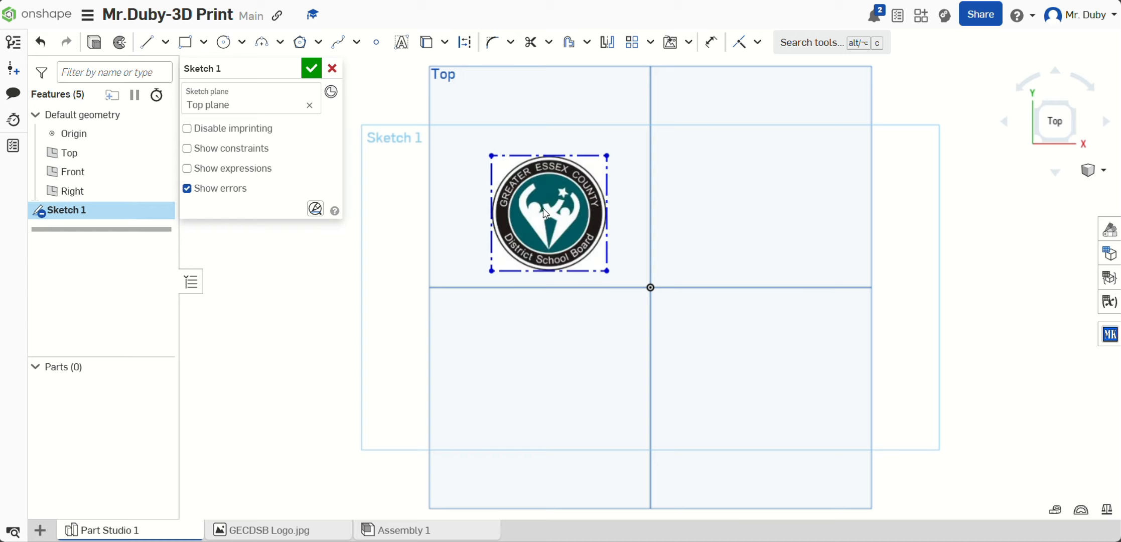
mouse_move(546, 214)
left_mouse_down()
mouse_move(538, 183)
mouse_move(545, 201)
left_mouse_up()
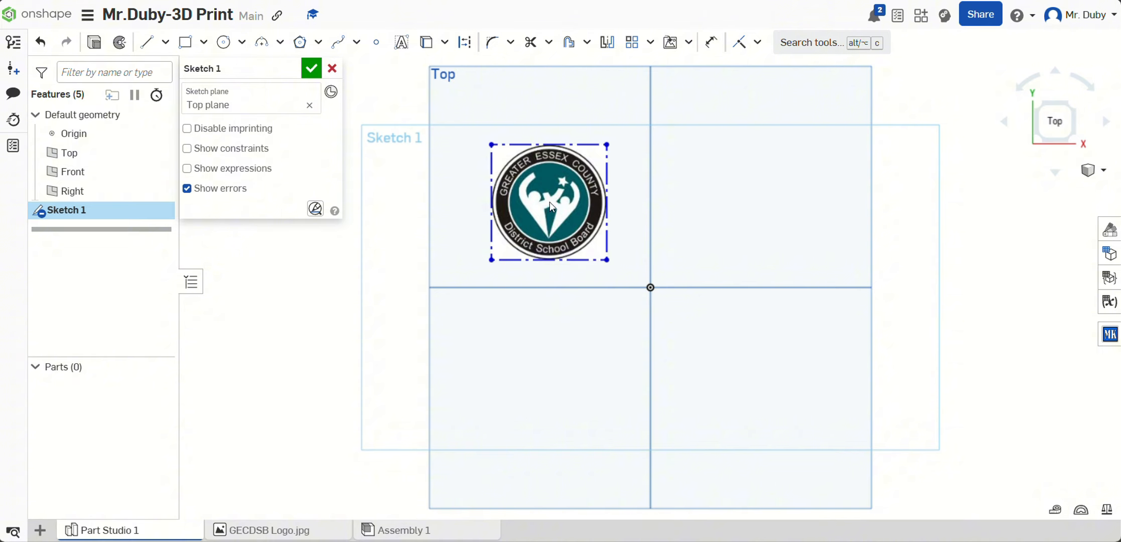
mouse_move(550, 202)
left_mouse_down()
mouse_move(546, 168)
mouse_move(530, 171)
mouse_move(620, 156)
mouse_move(540, 203)
left_mouse_up()
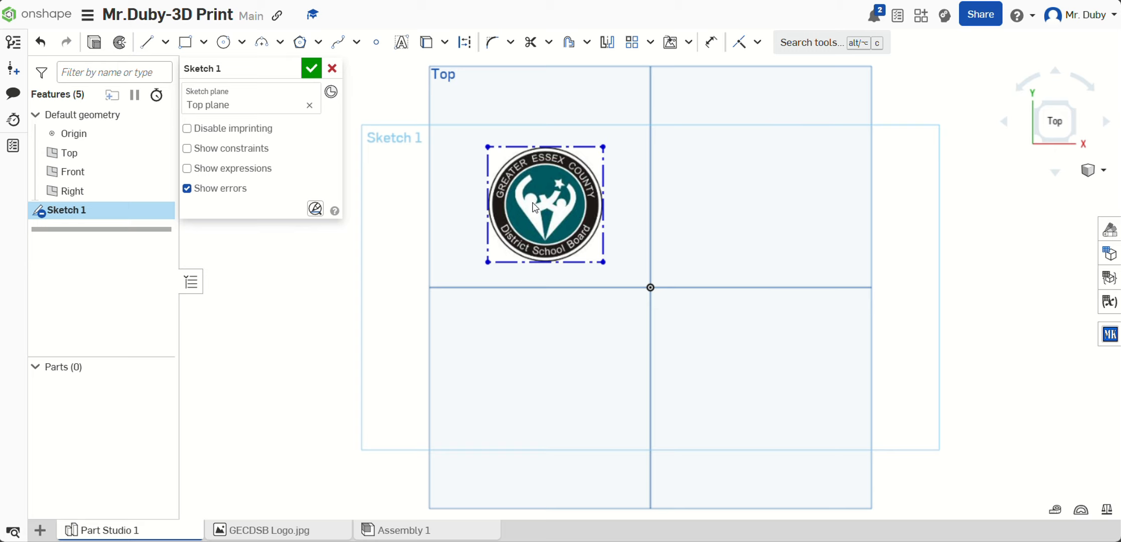
left_click_drag(536, 204, 645, 190)
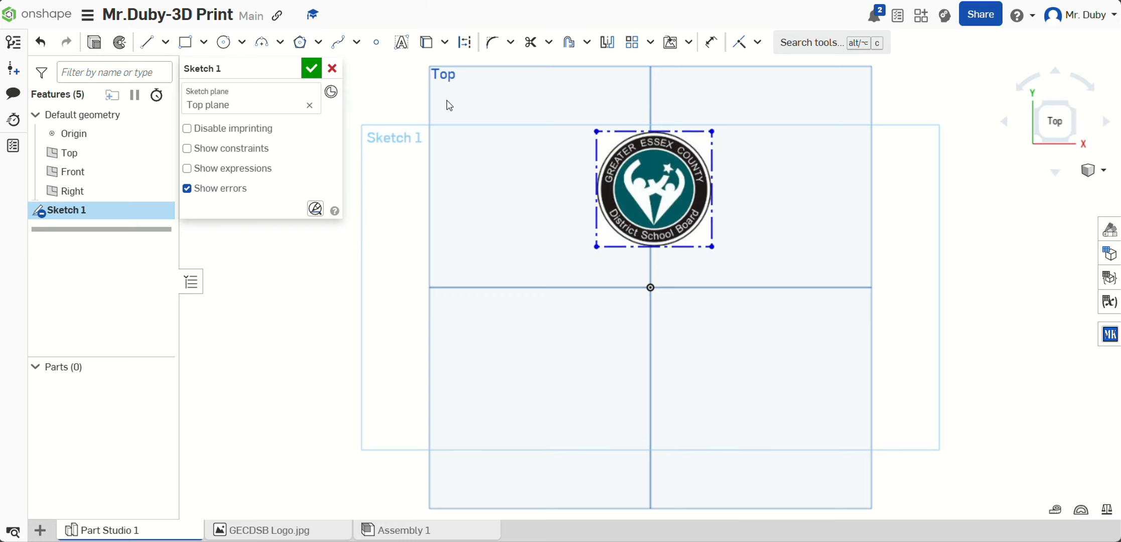
Step: Add sketch points at the midpoints of the logo image's left and top border lines
scroll(660, 201, "up", 3)
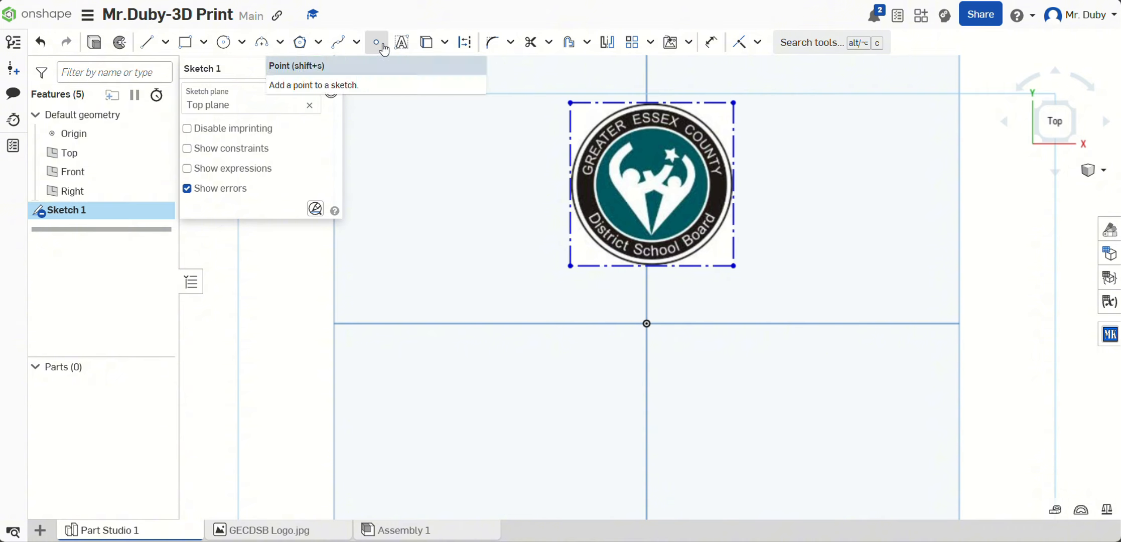
left_click(378, 49)
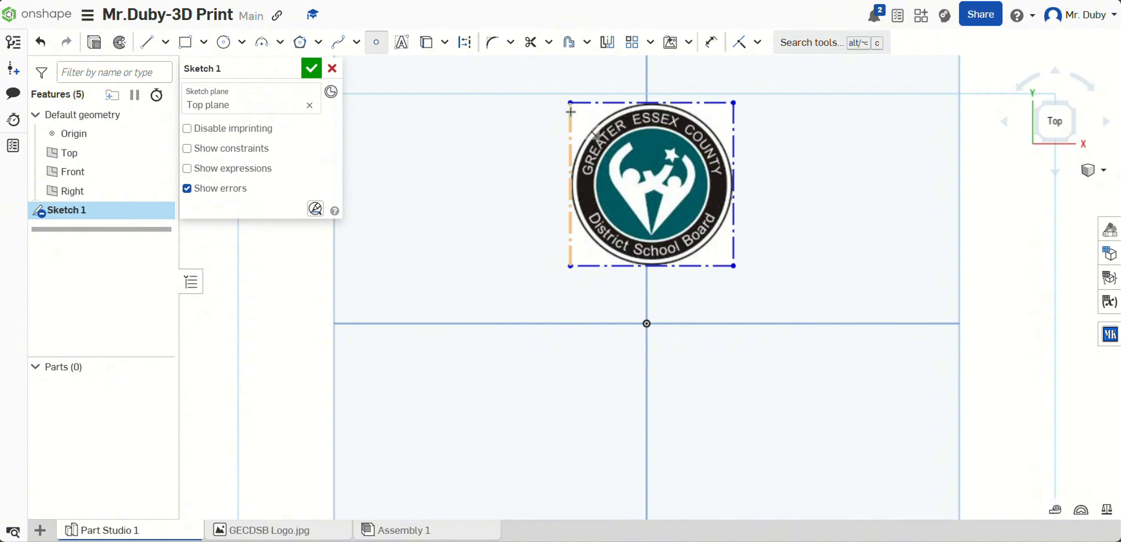
left_click(570, 184)
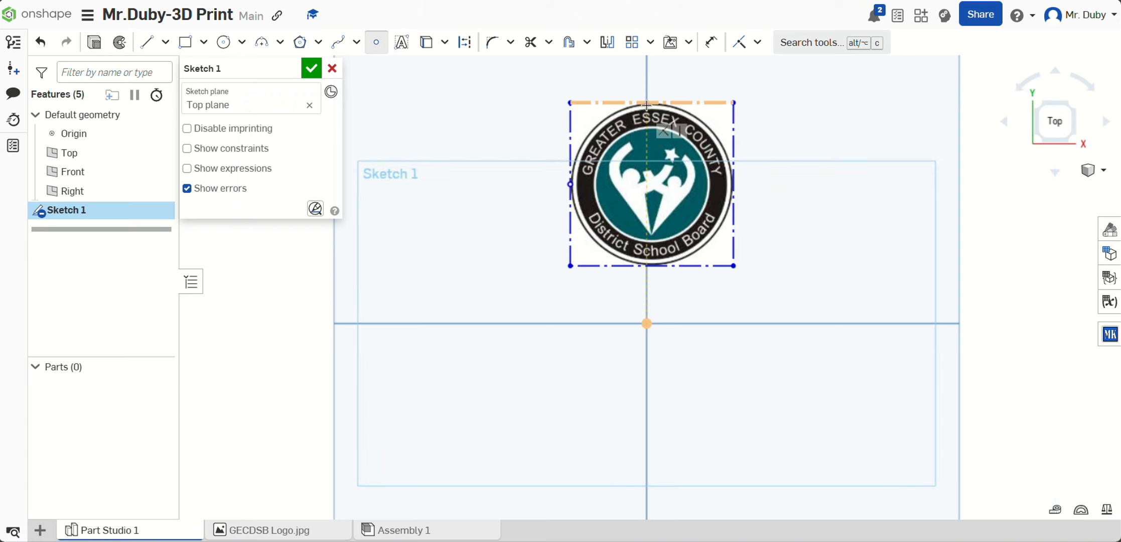
scroll(648, 105, "up", 5)
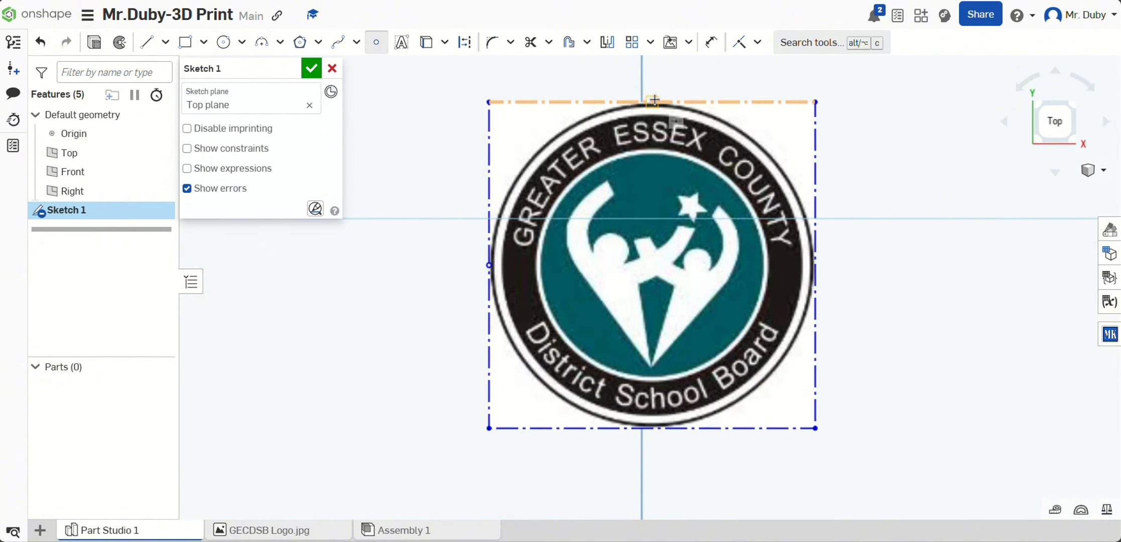
left_click(653, 102)
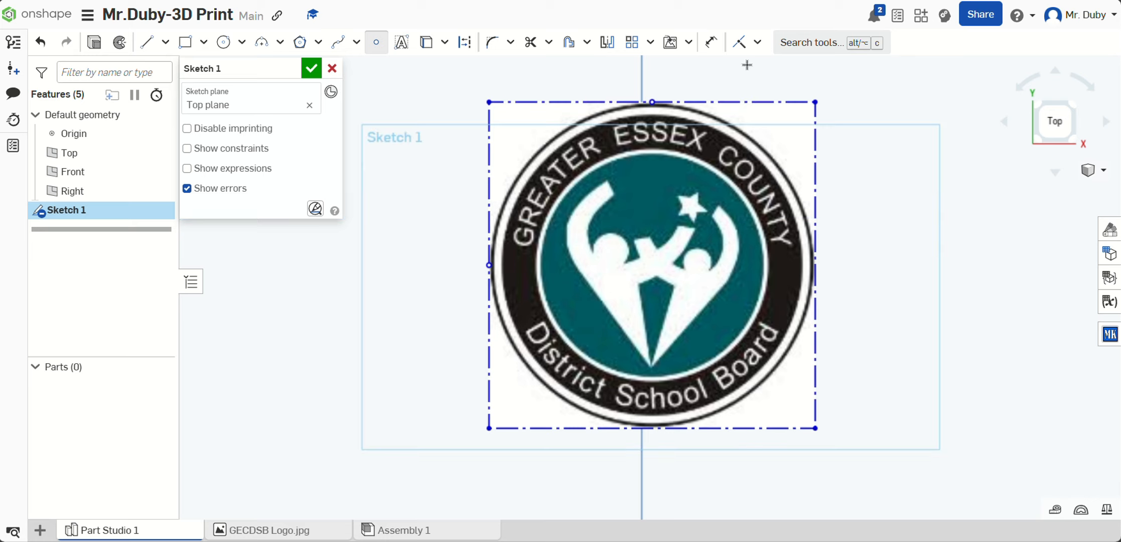
scroll(556, 207, "down", 3)
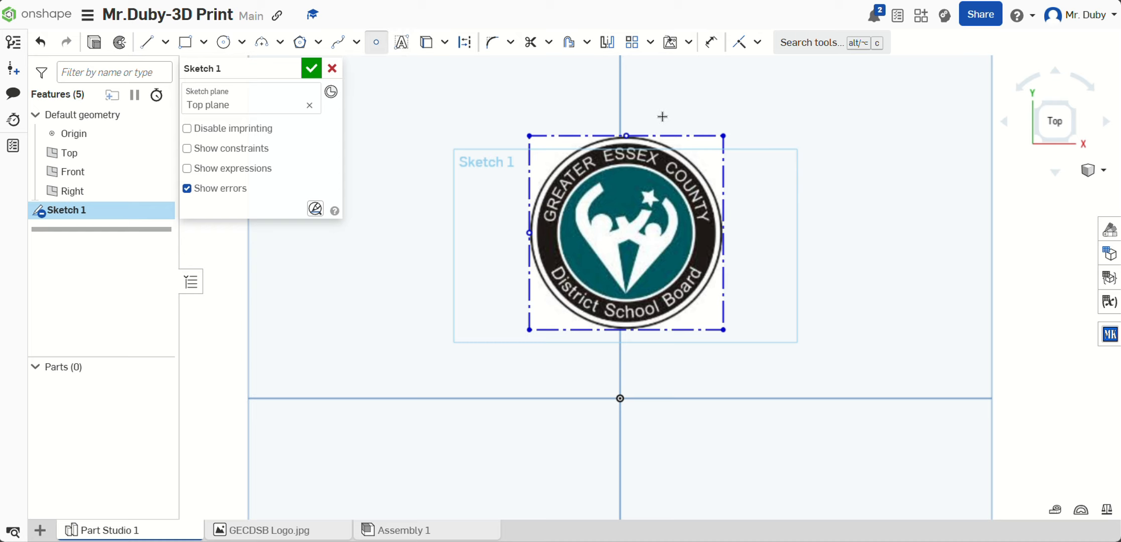
left_click(376, 42)
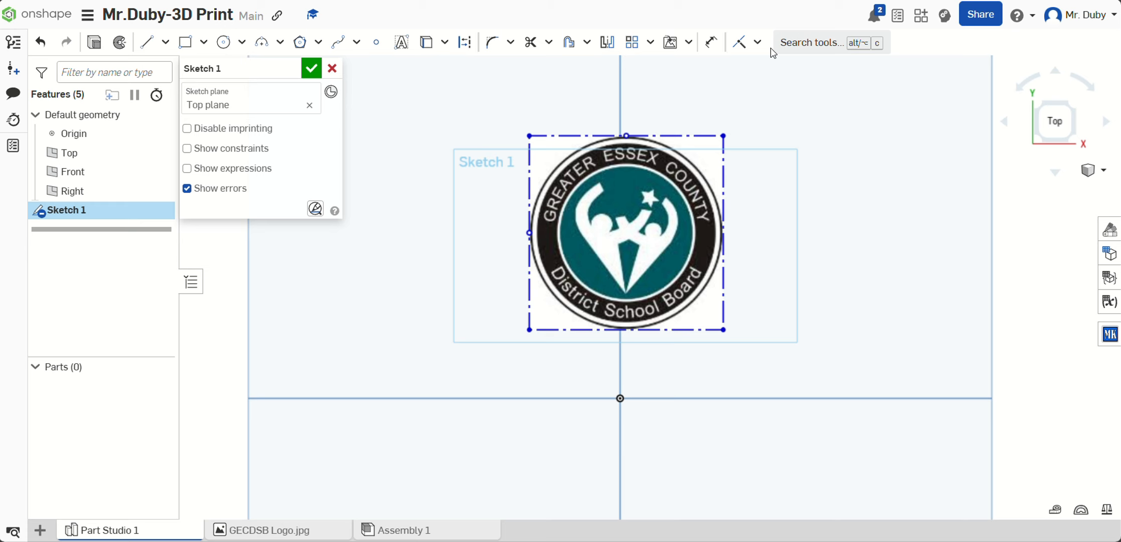
Step: Apply a Horizontal constraint between the left border's midpoint and the origin
key("ctrl+minus")
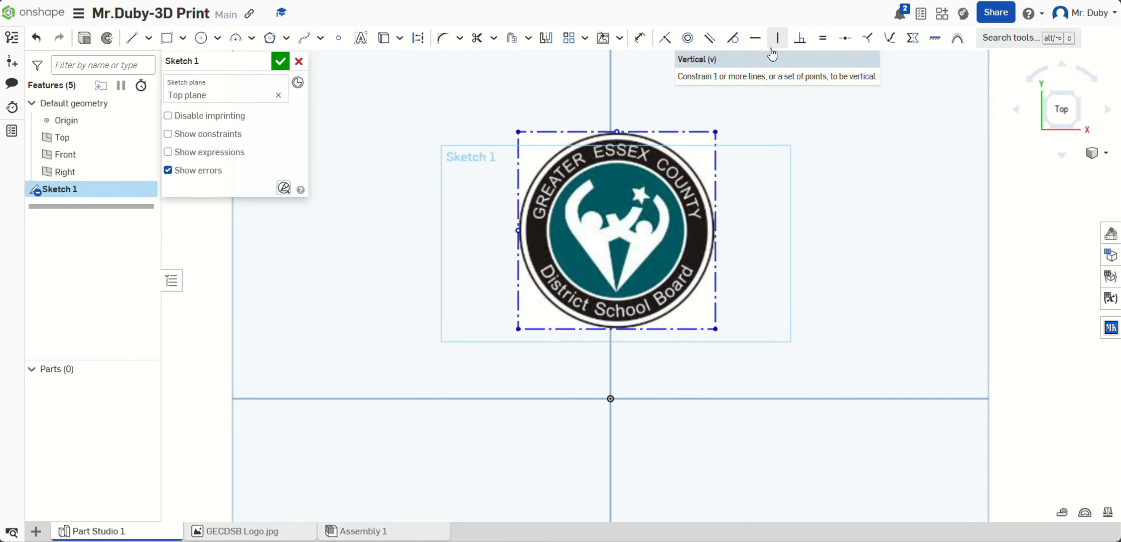
key("ctrl+plus")
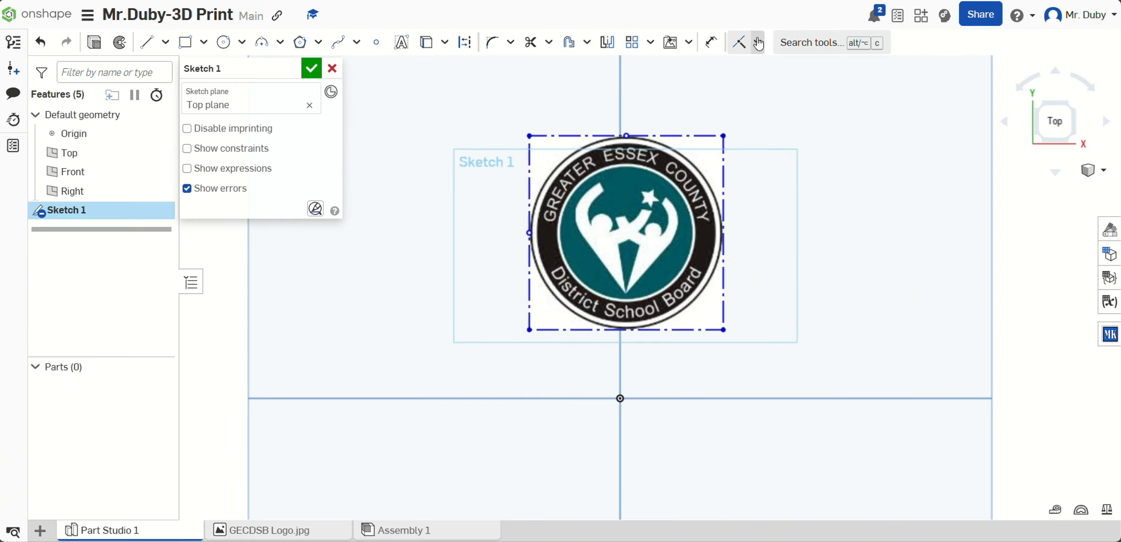
left_click(758, 42)
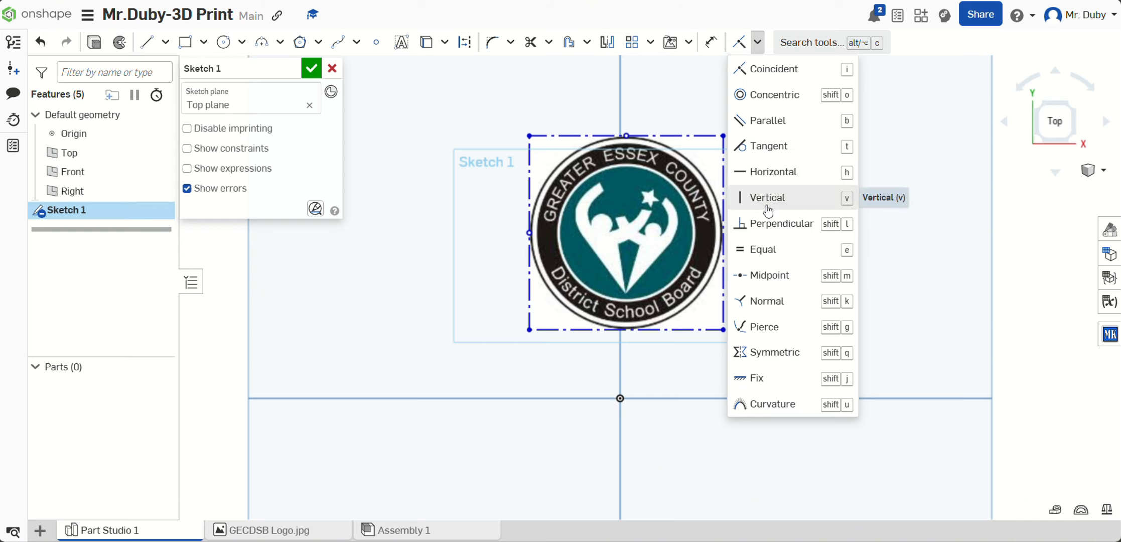
left_click(783, 175)
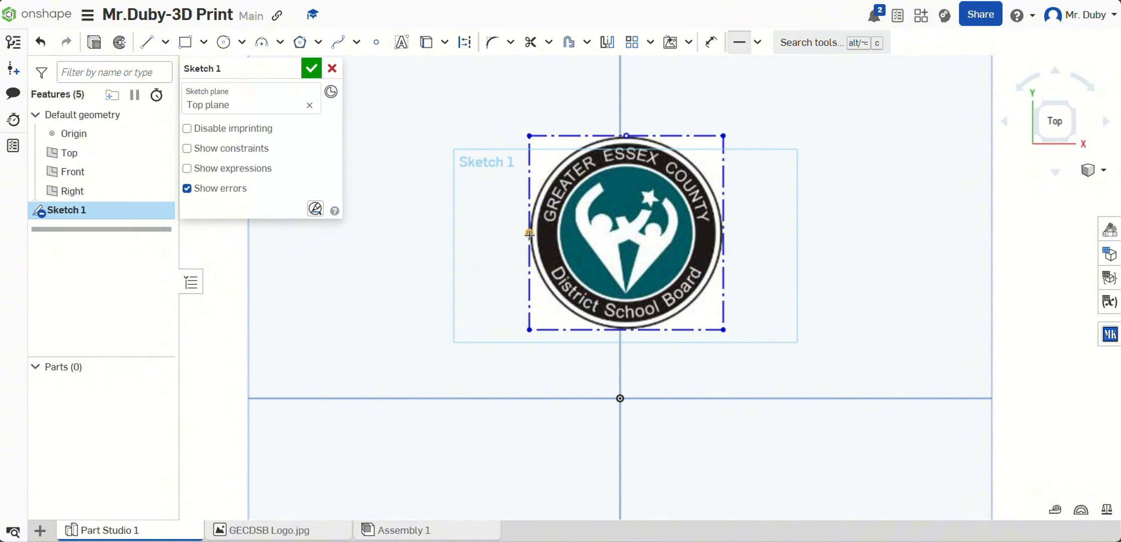
left_click(529, 233)
left_click(620, 398)
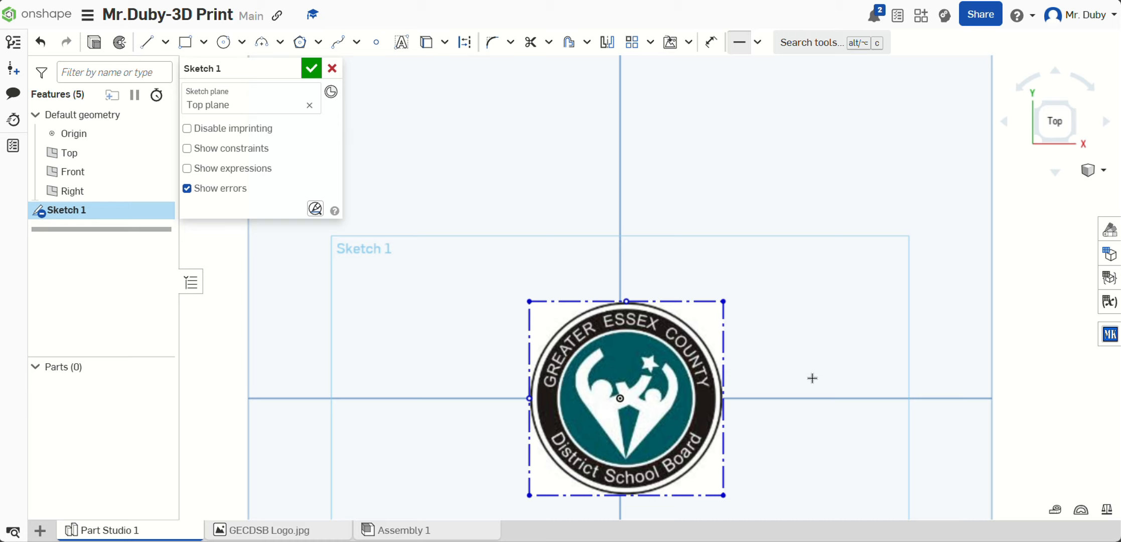
Step: Apply a Vertical constraint between the midpoint of the logo image's top border and the origin
scroll(811, 475, "down", 5)
scroll(783, 241, "up", 5)
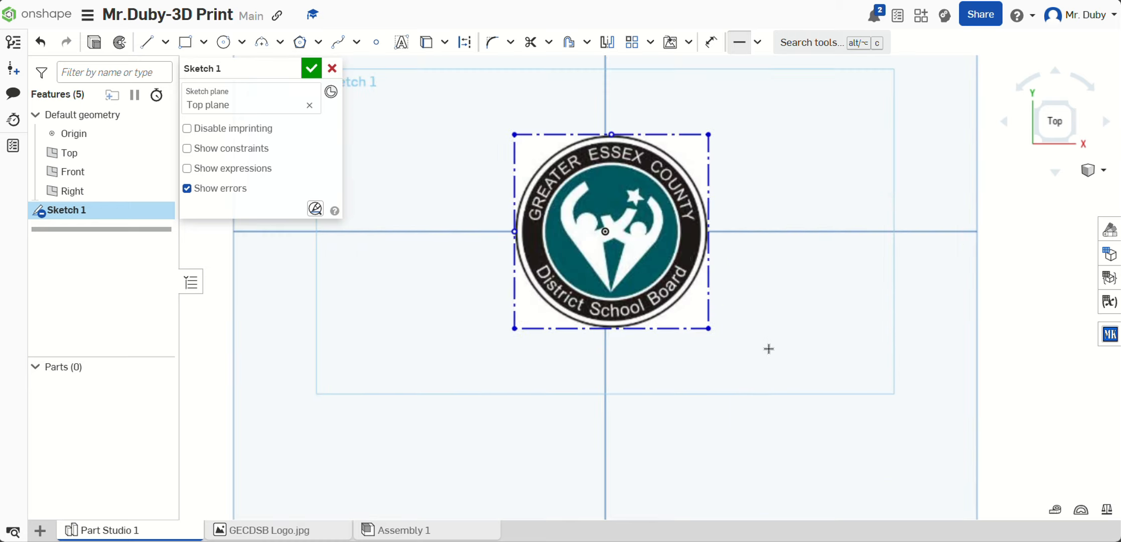
left_click(758, 42)
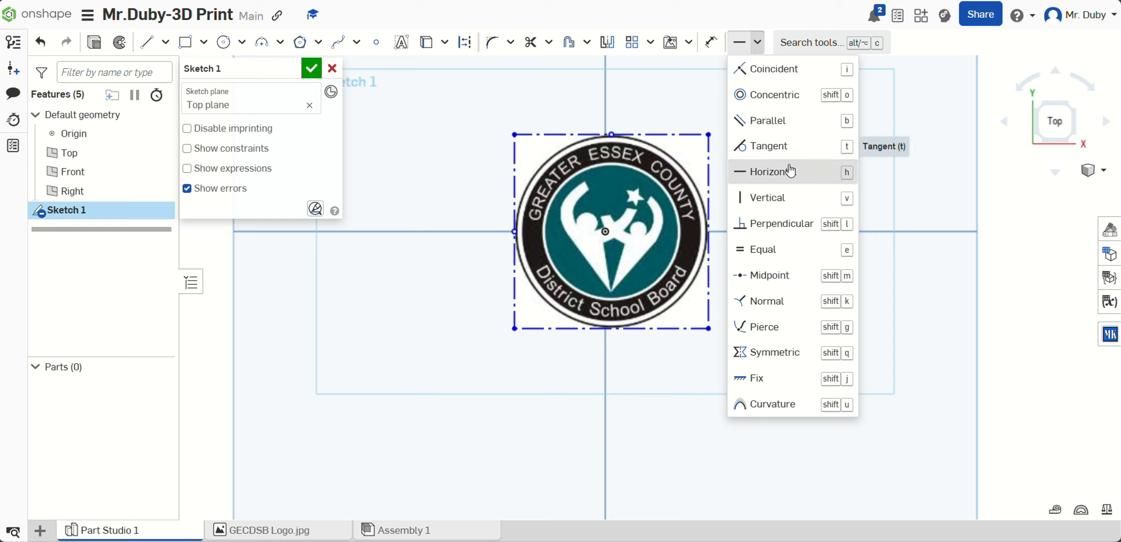
left_click(792, 199)
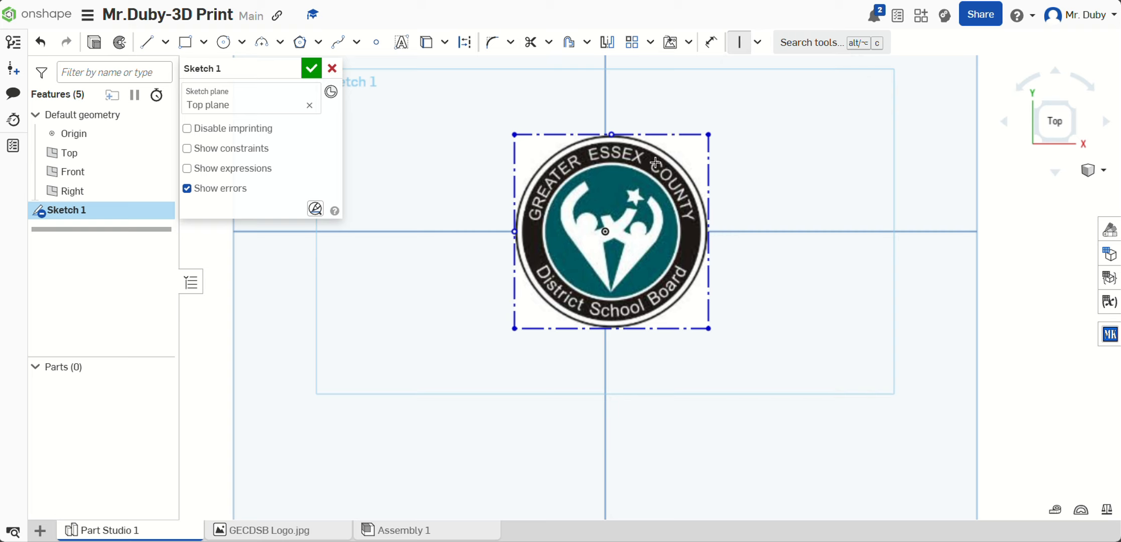
left_click(612, 134)
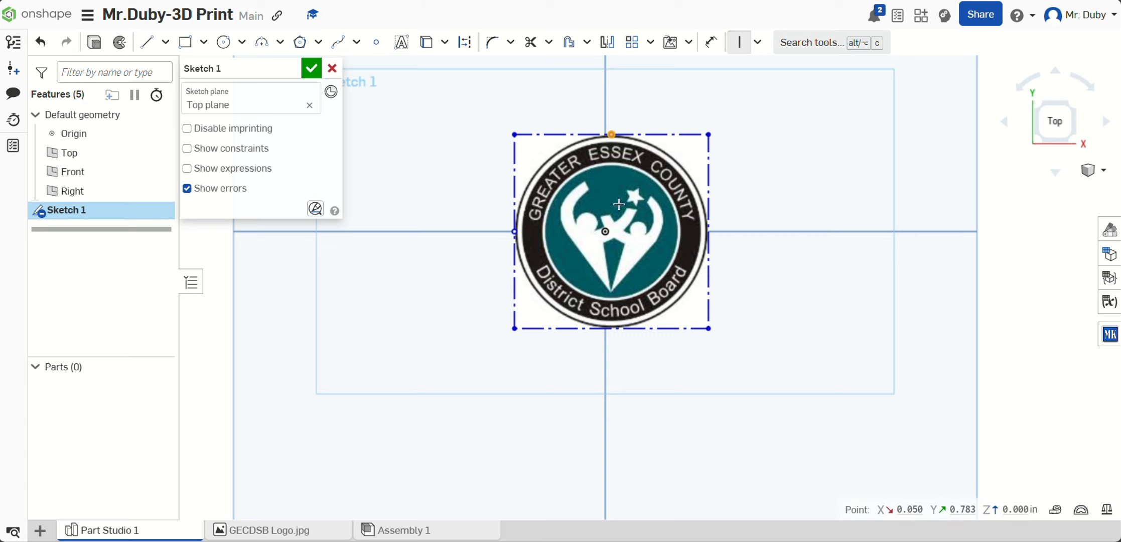
left_click(607, 232)
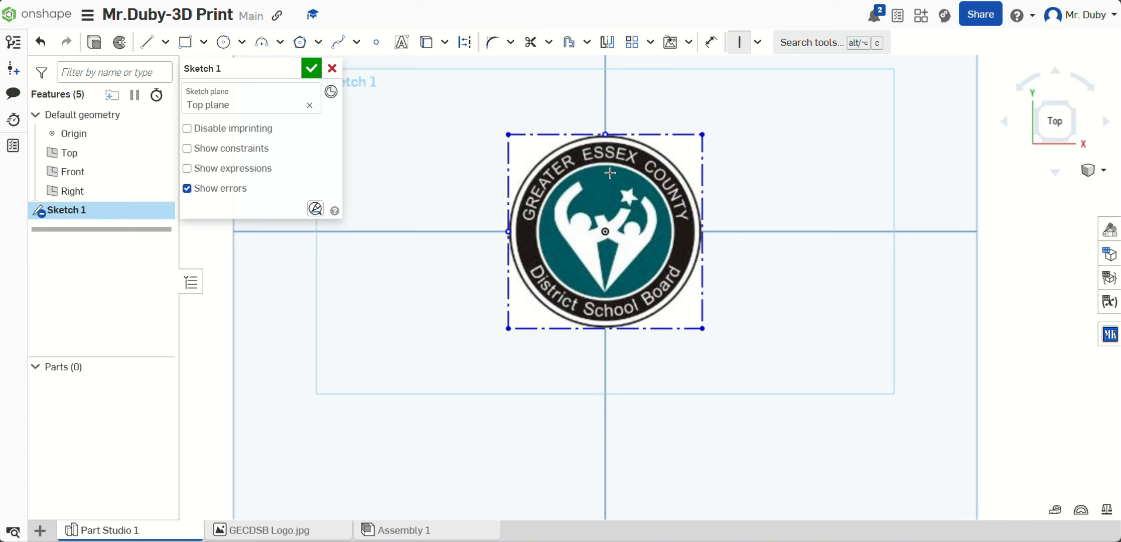
Step: Dimension the logo image's bottom border to 2.5 in and finish the sketch
scroll(663, 193, "down", 4)
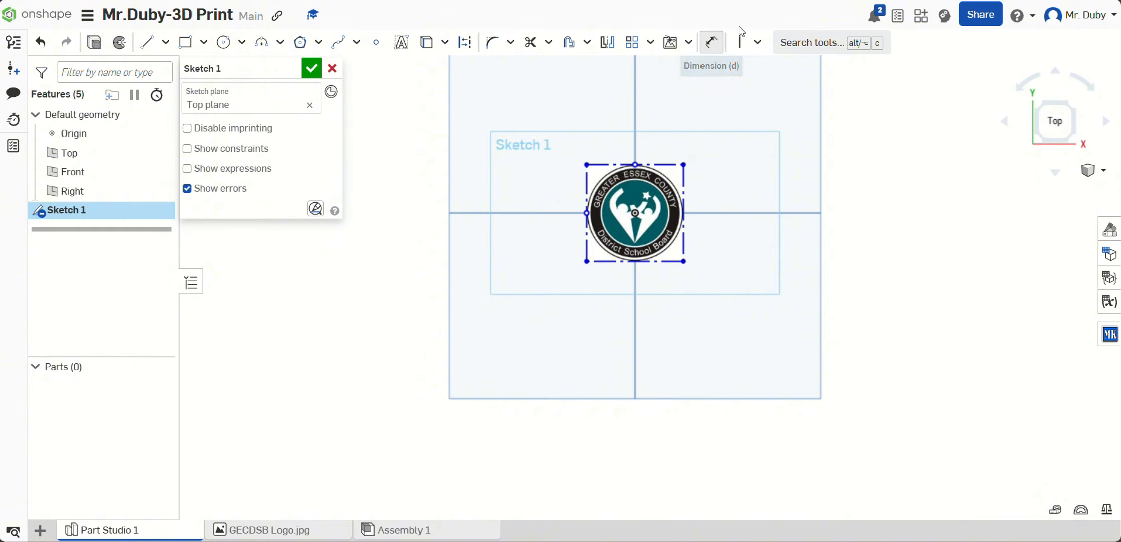
left_click(716, 48)
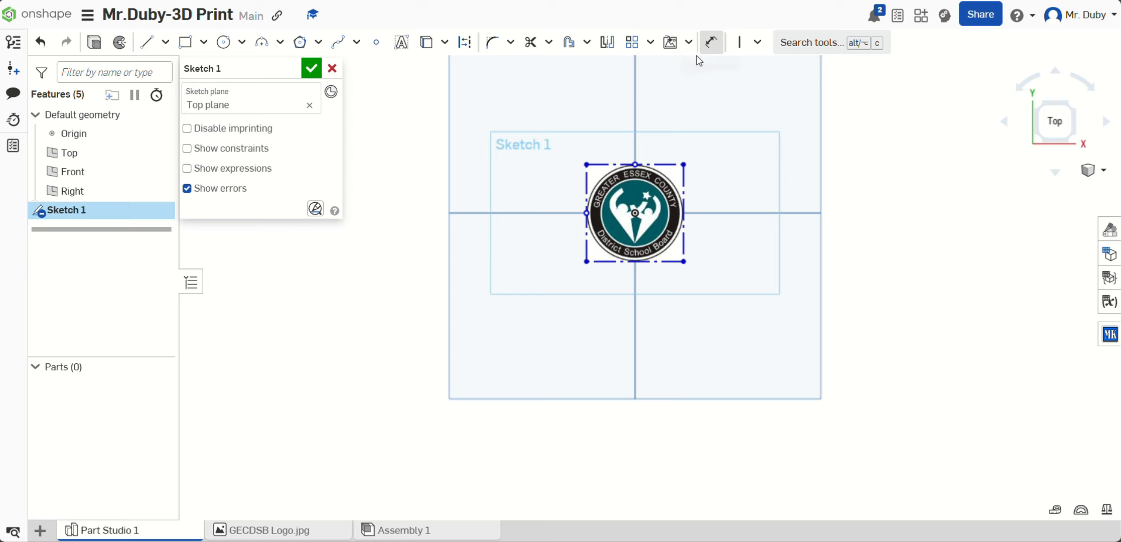
scroll(635, 269, "up", 3)
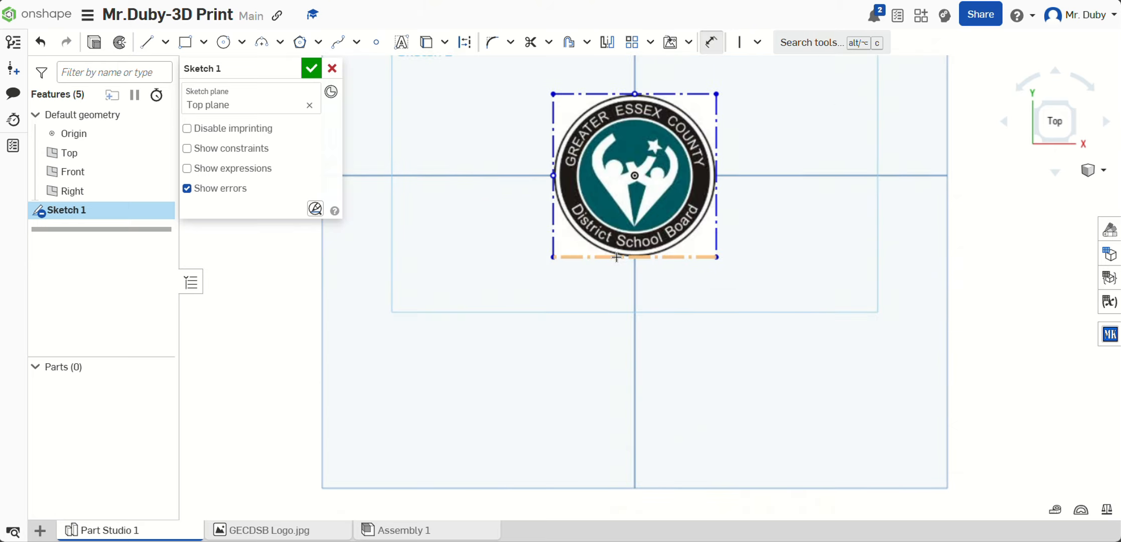
key("d")
left_click(617, 257)
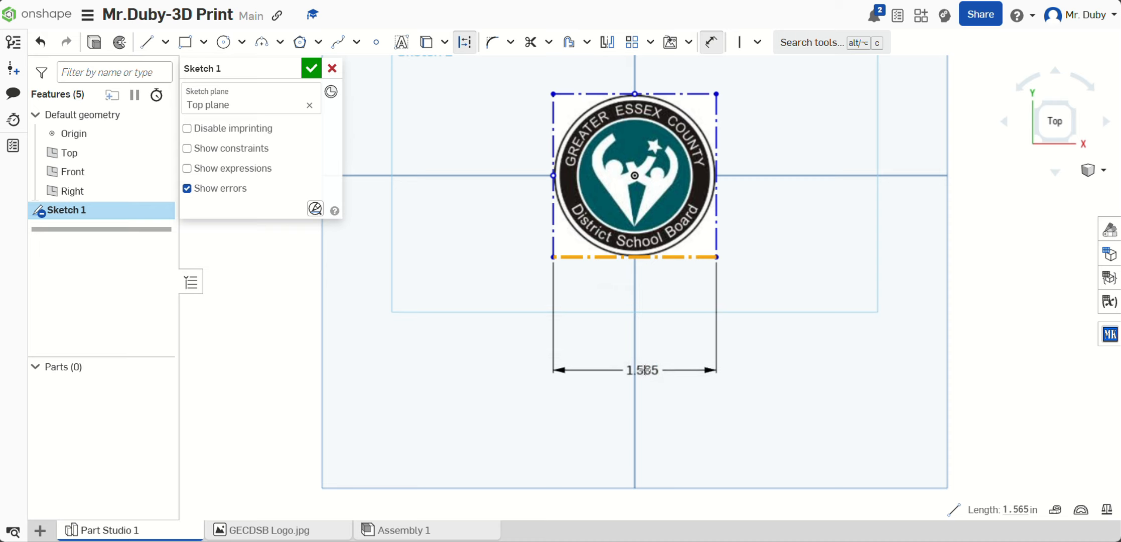
left_click(644, 369)
type("2.5")
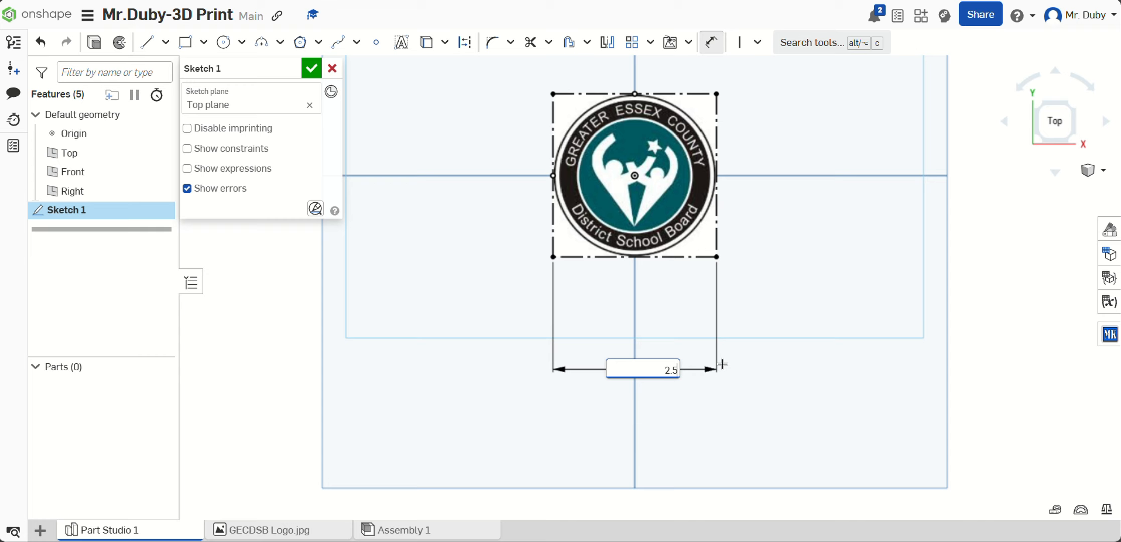
key("Return")
scroll(748, 351, "down", 3)
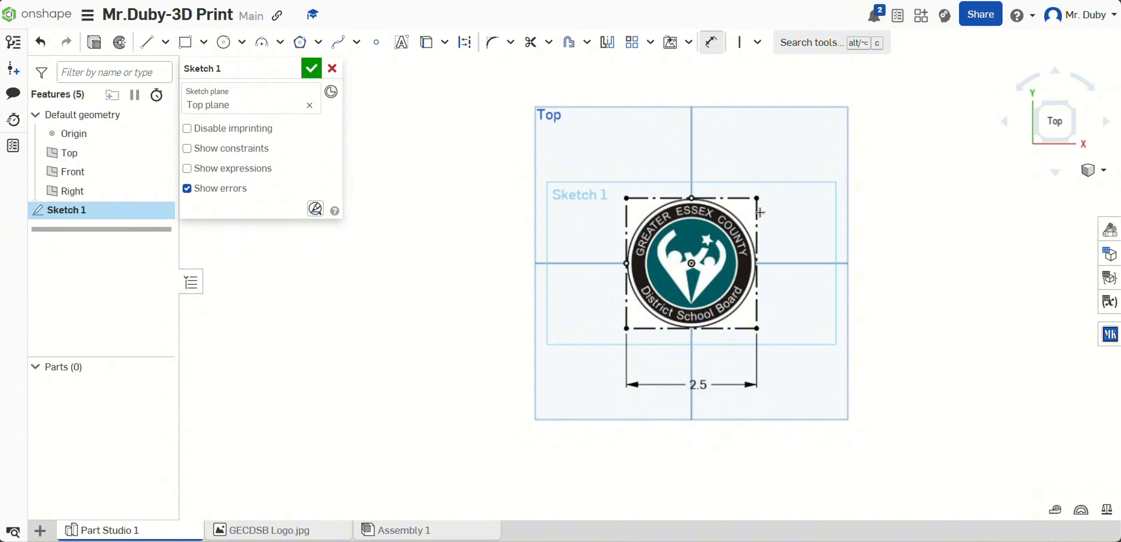
scroll(641, 214, "up", 5)
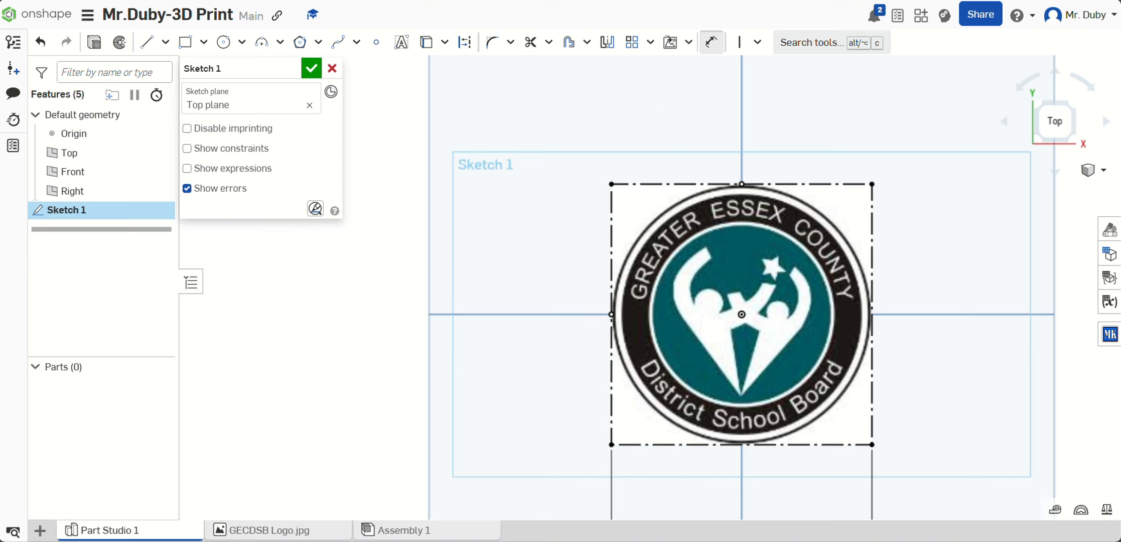
middle_click_drag(742, 314, 605, 270)
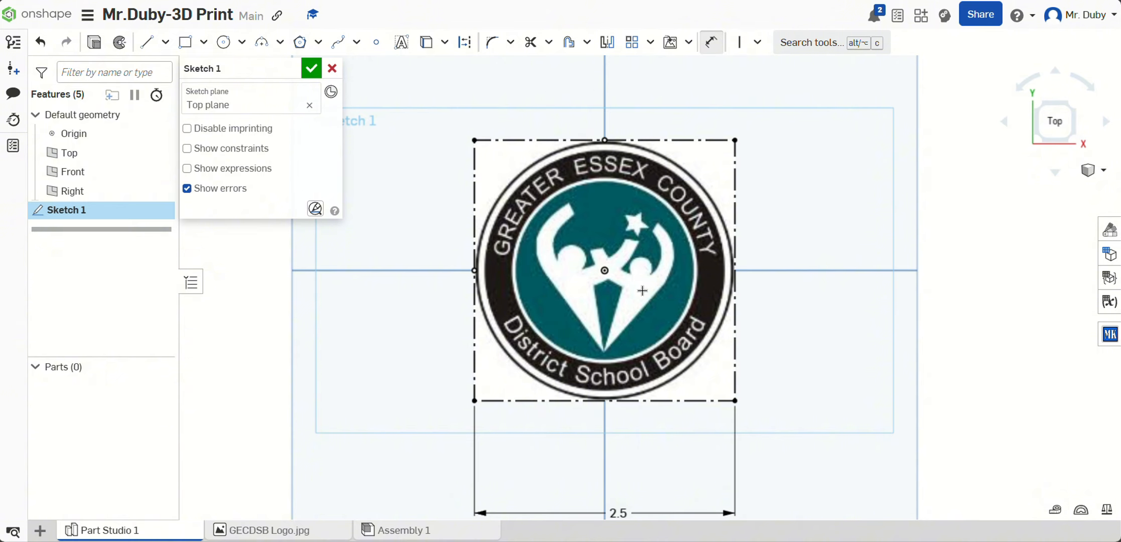
left_click(312, 69)
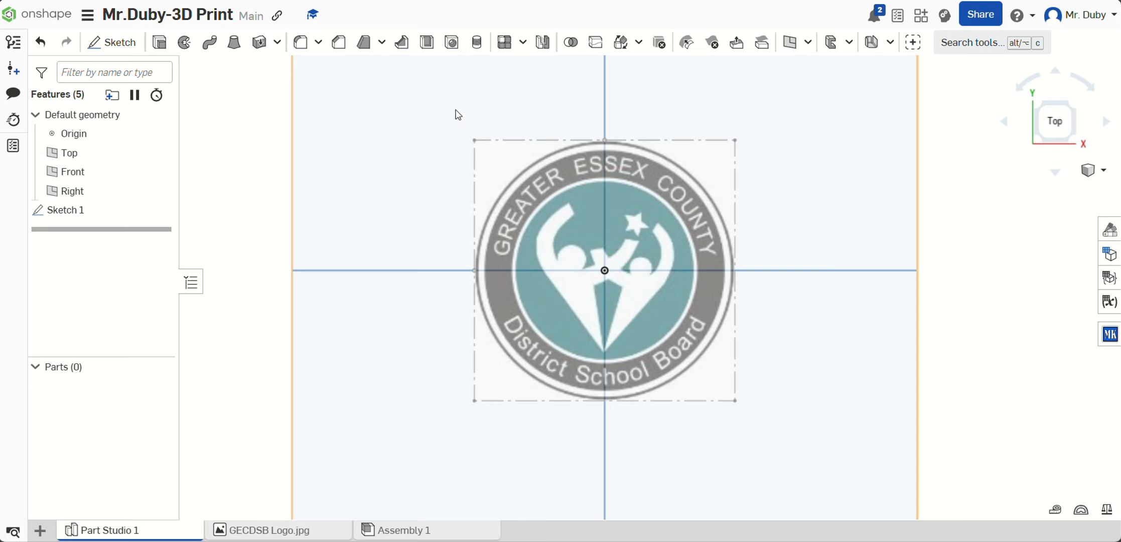
Step: Start a new sketch on the Top plane and draw a center point circle about 2.86 in in diameter, centered on the origin
left_click(112, 44)
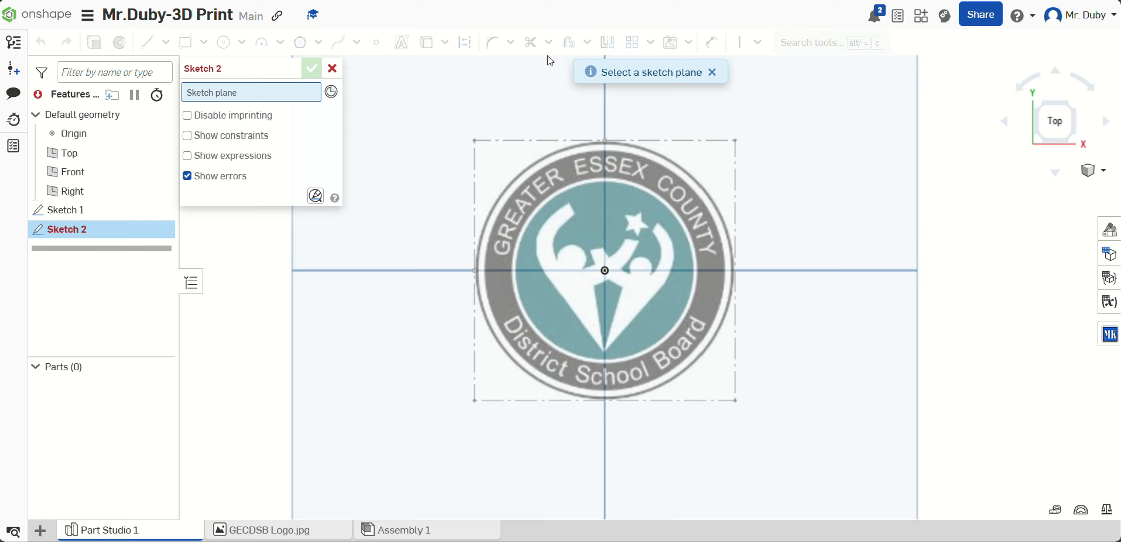
left_click(799, 155)
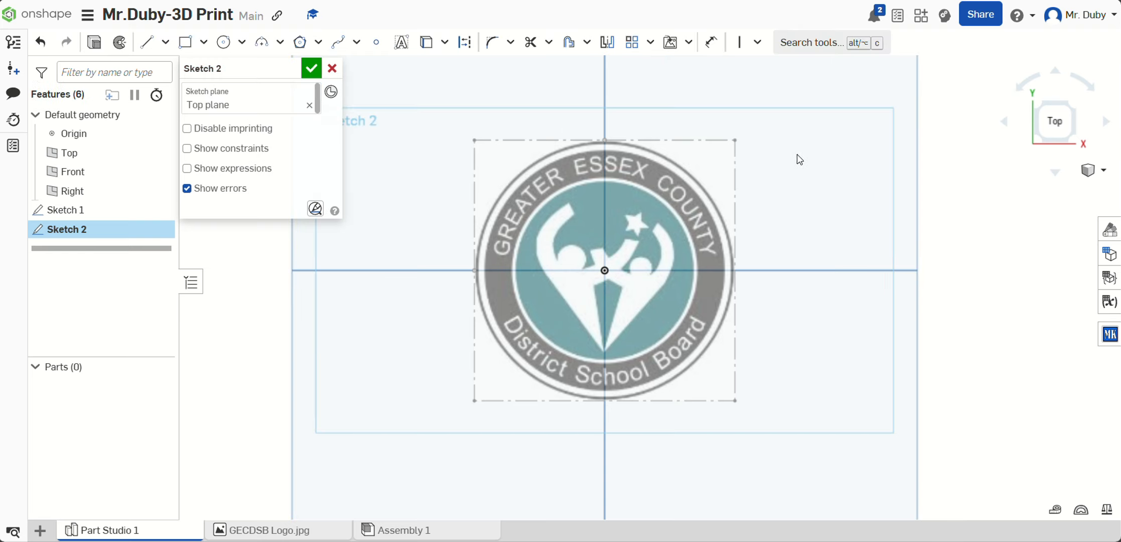
left_click(225, 42)
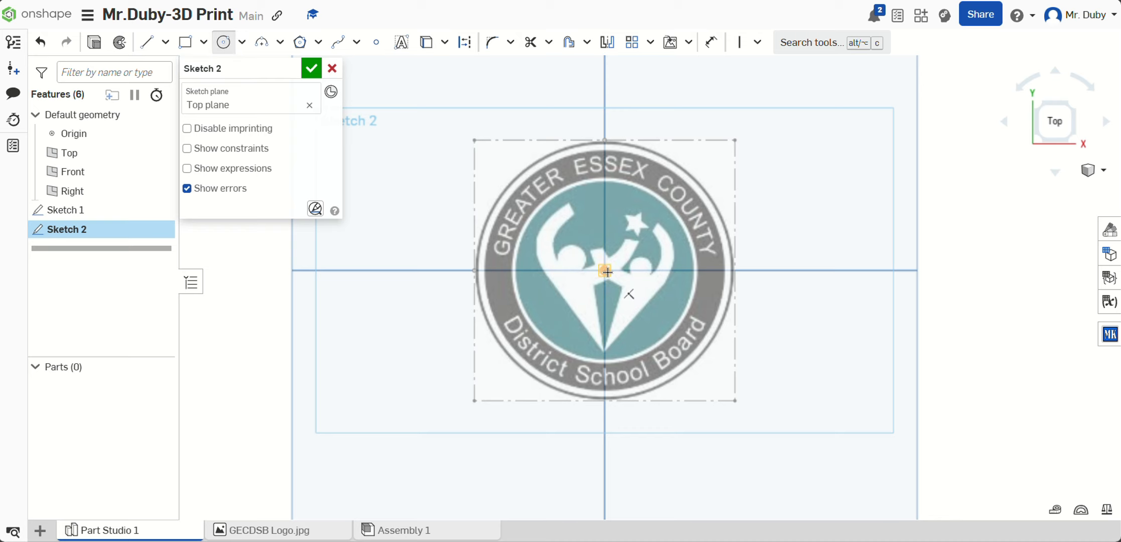
left_click(606, 271)
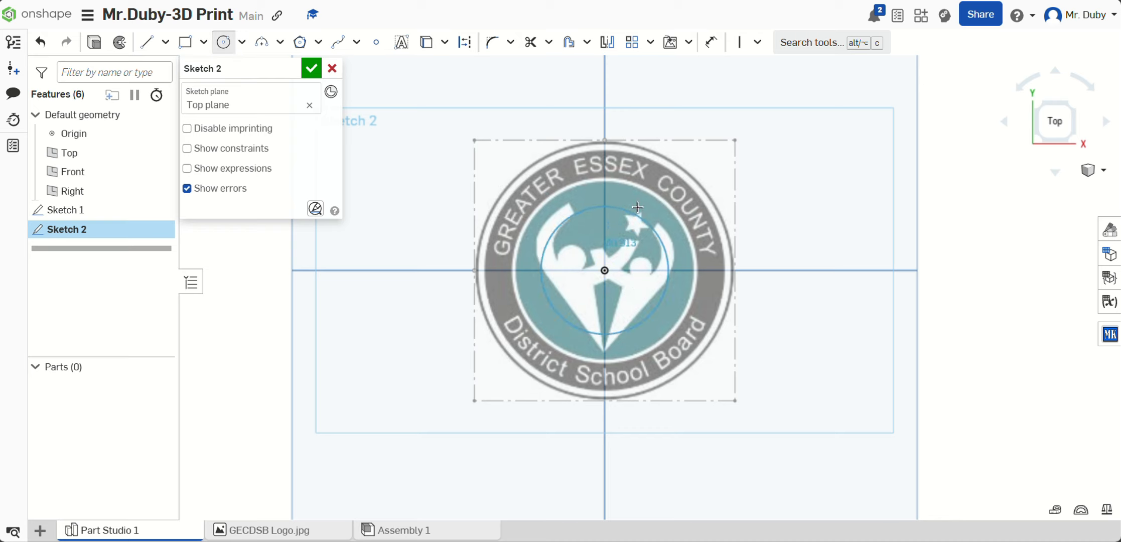
left_click(640, 151)
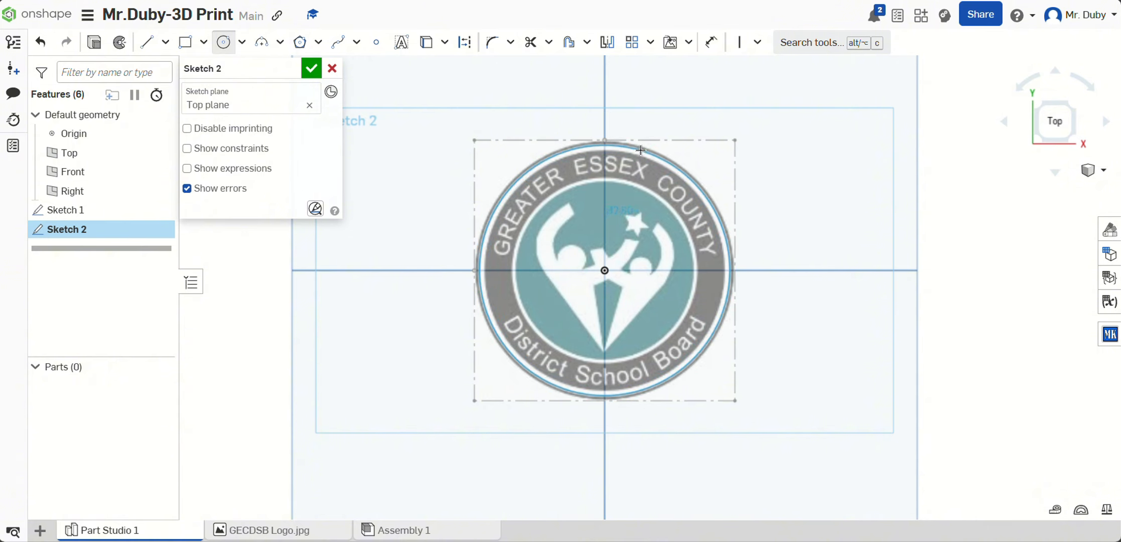
left_click(641, 149)
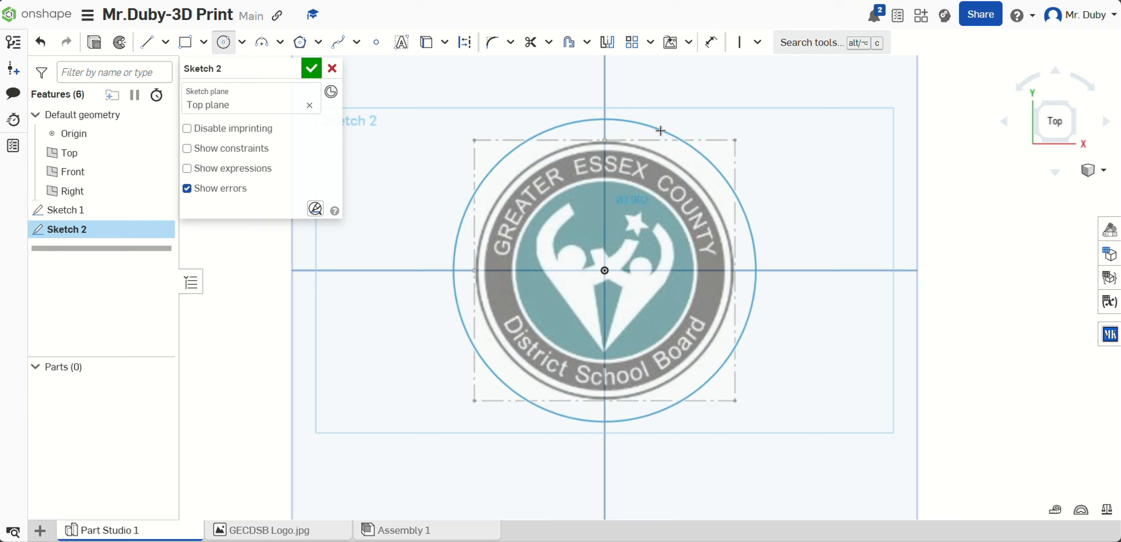
left_click(660, 132)
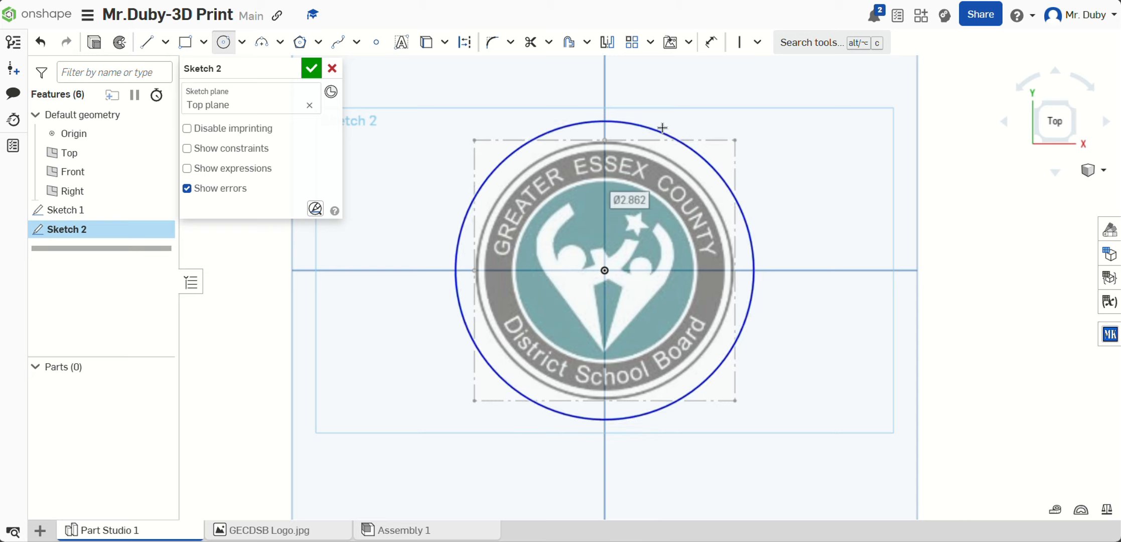
Step: Set the circle's diameter to 2.5 in and finish the sketch
left_click(713, 44)
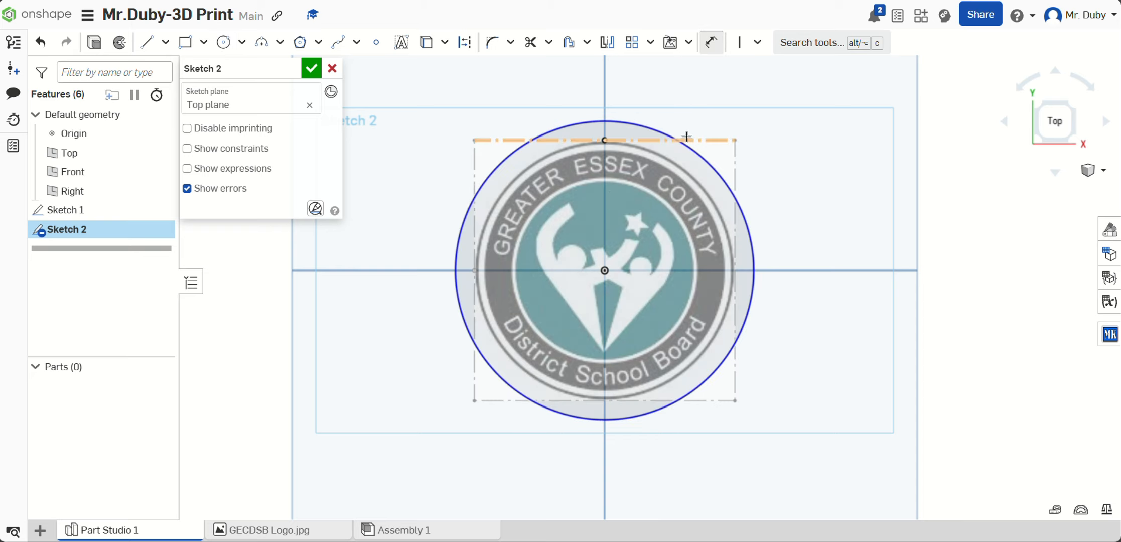
left_click(691, 146)
left_click(752, 104)
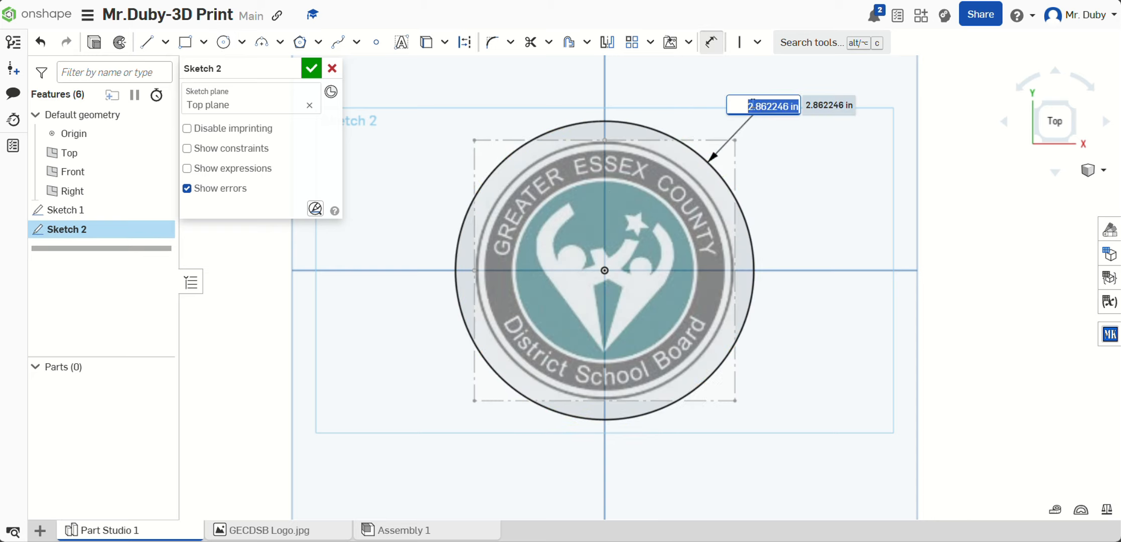
type("2.5")
key("Return")
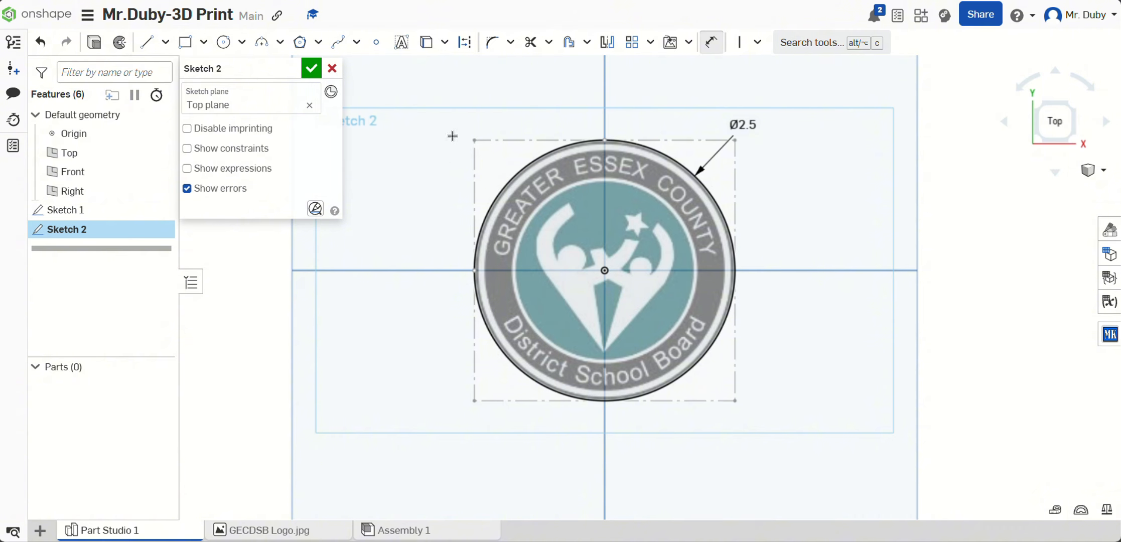
left_click(311, 69)
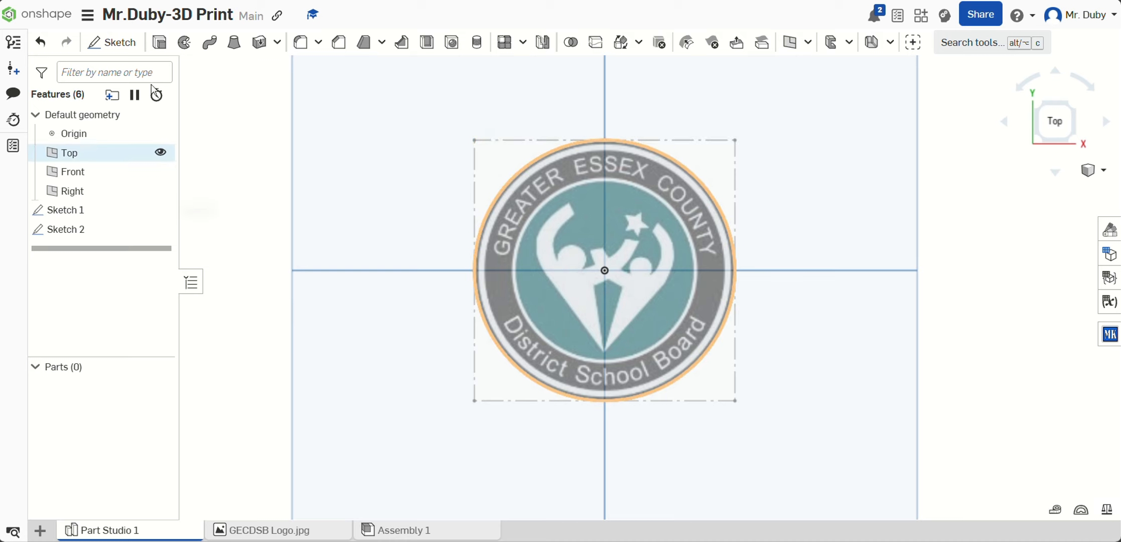
Step: Extrude the circular sketch region as a new solid with a blind depth of 0.25 in
left_click(159, 43)
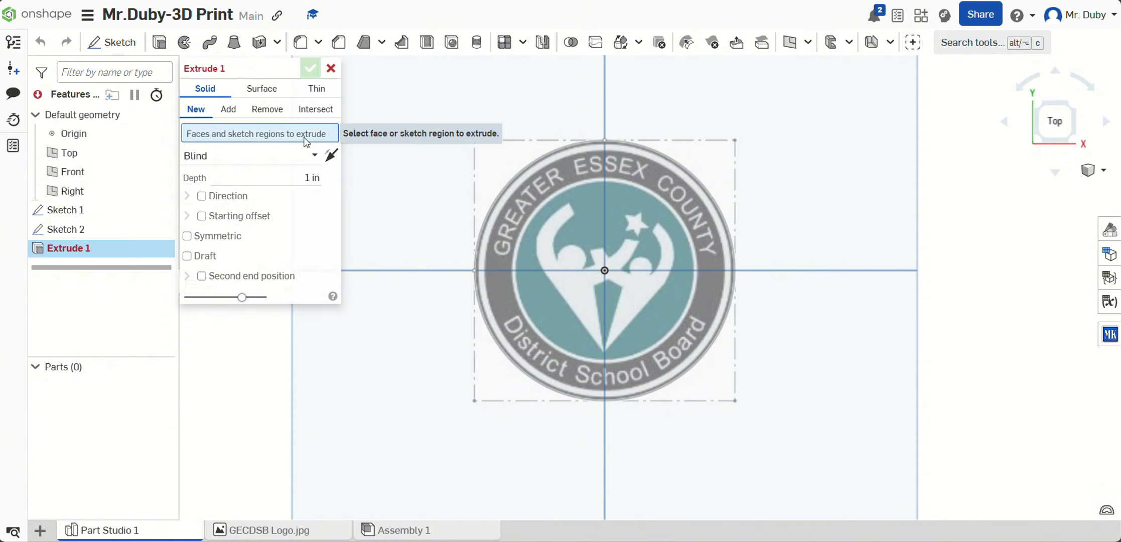
left_click(687, 170)
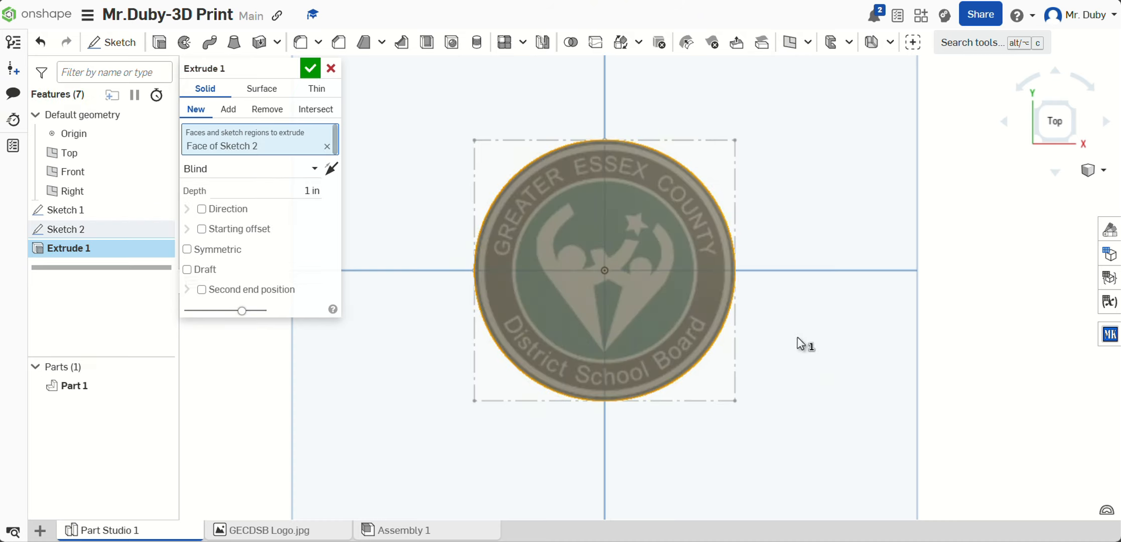
mouse_move(799, 341)
right_mouse_down()
mouse_move(784, 258)
mouse_move(786, 305)
mouse_move(757, 257)
right_mouse_up()
key("shift+5")
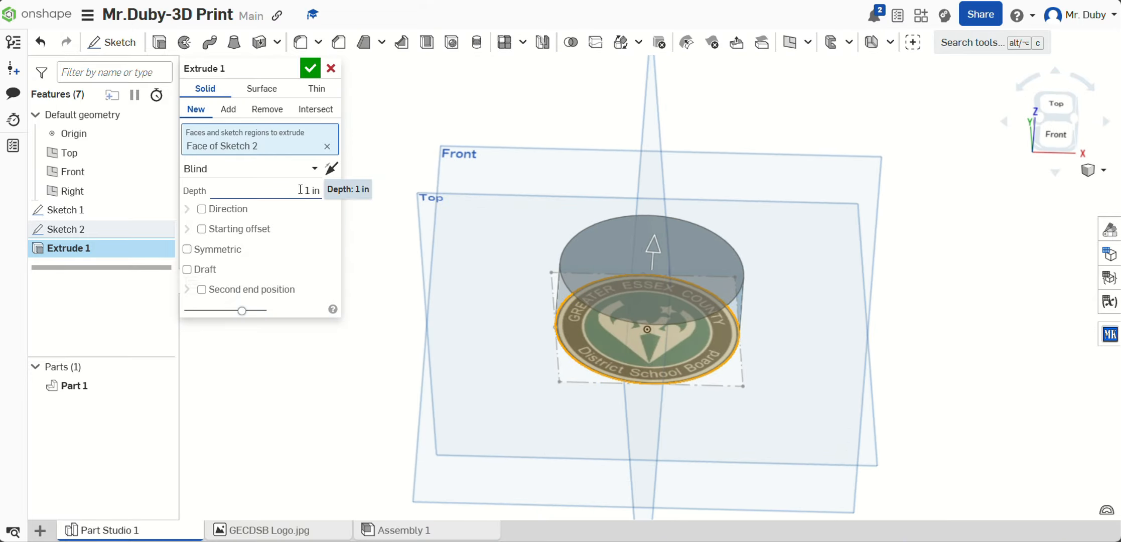
left_click(301, 190)
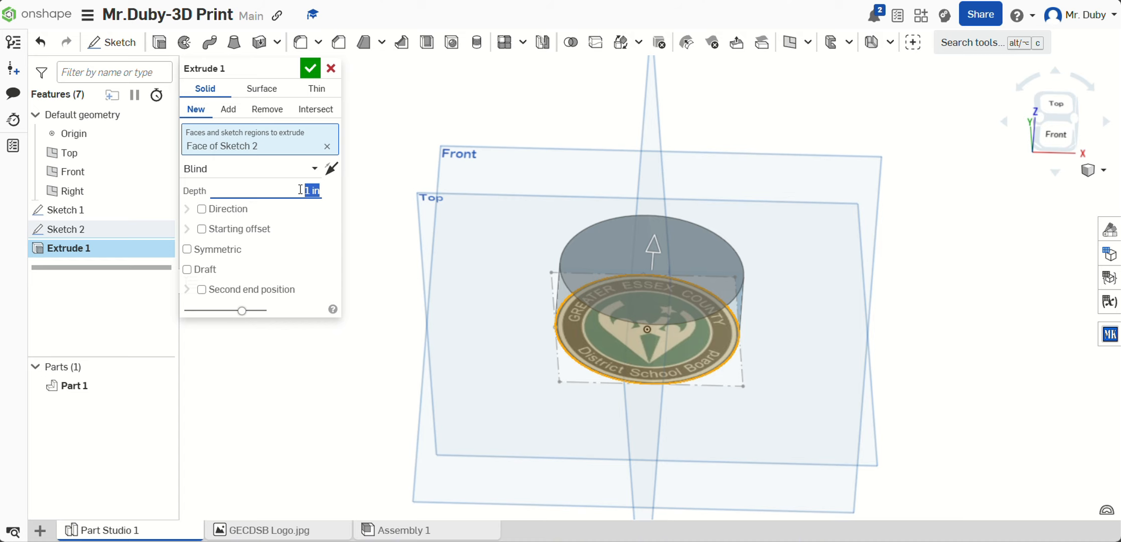
type(".25")
key("Return")
right_click_drag(778, 357, 781, 340)
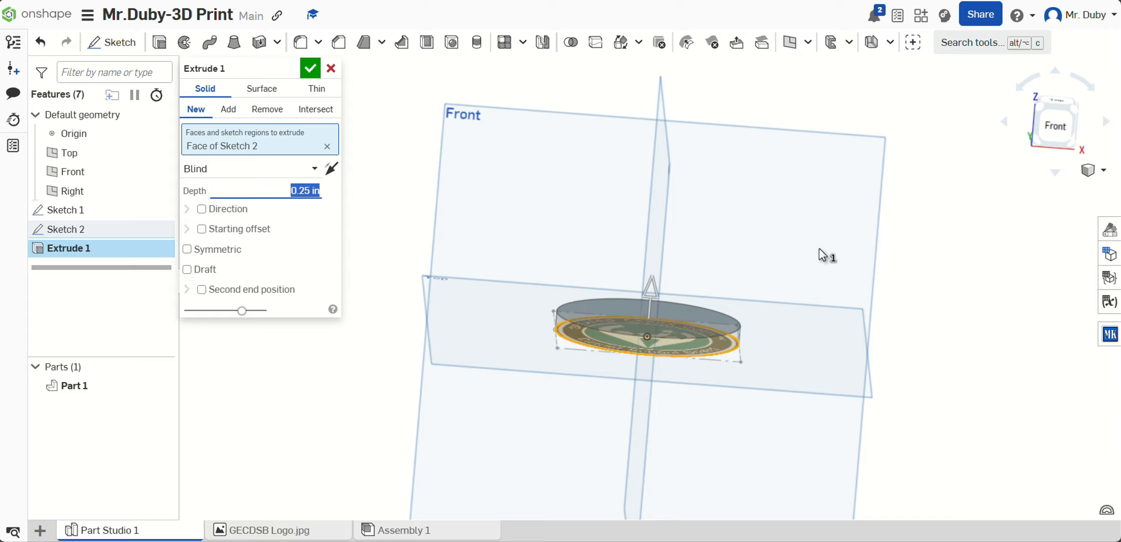
right_click_drag(819, 248, 658, 241)
left_click(1043, 114)
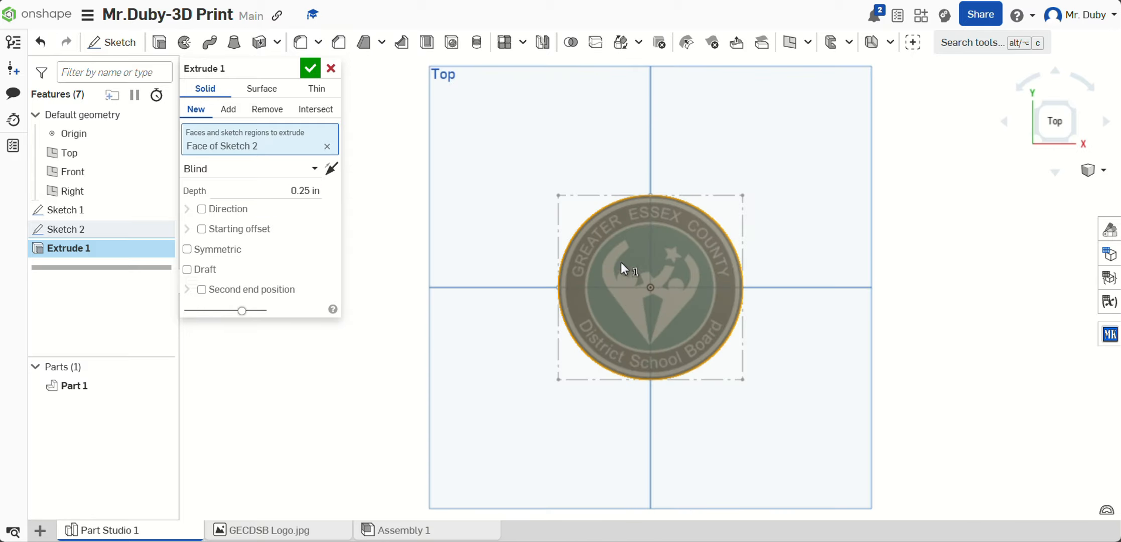
left_click(316, 75)
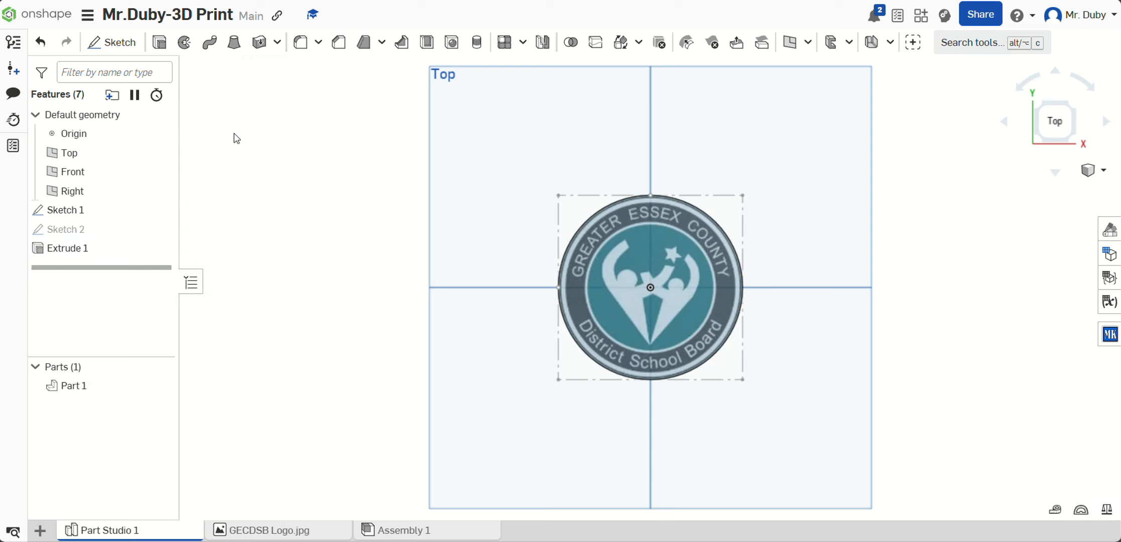
Step: Start a new sketch on the top face of the extruded disc
scroll(562, 269, "up", 3)
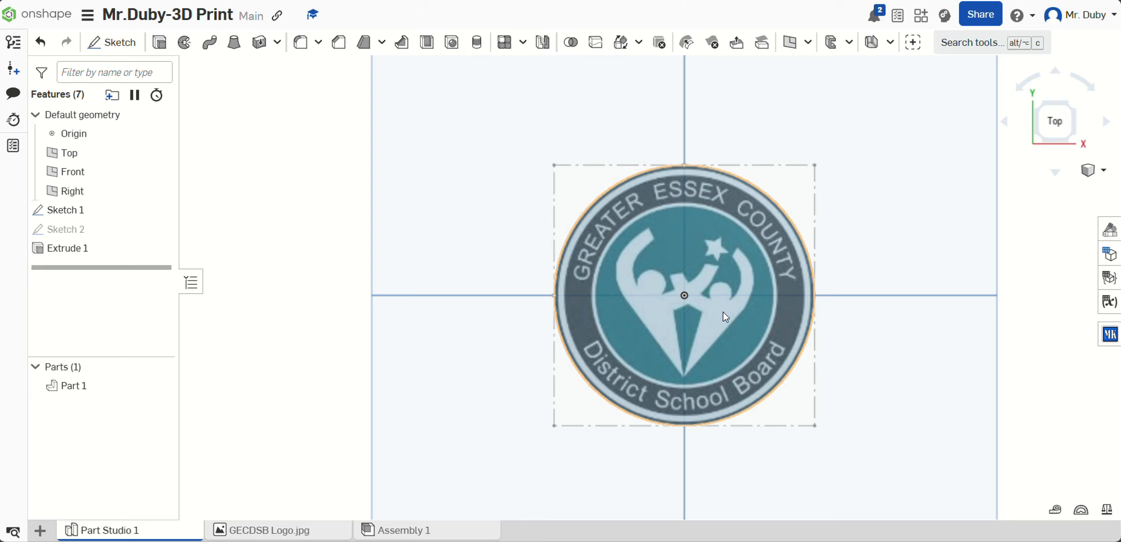
scroll(867, 256, "up", 1)
scroll(909, 345, "down", 1)
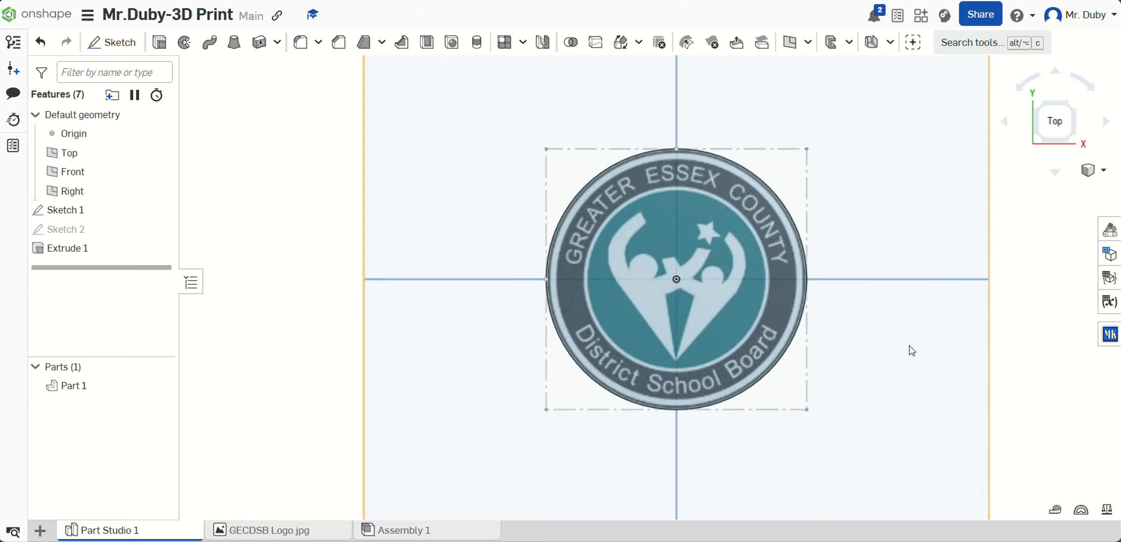
left_click(125, 53)
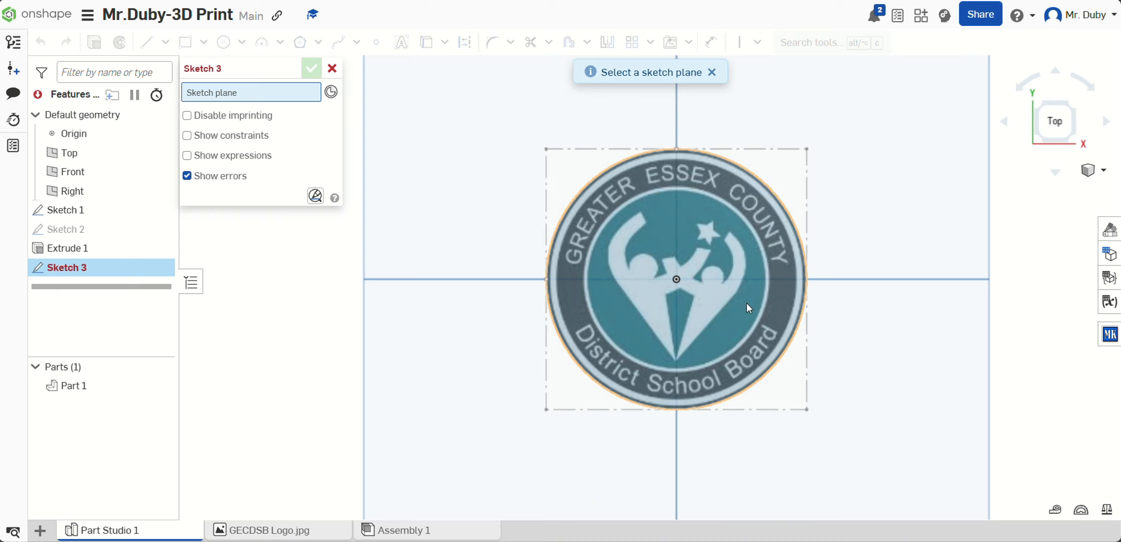
right_click_drag(780, 297, 771, 261)
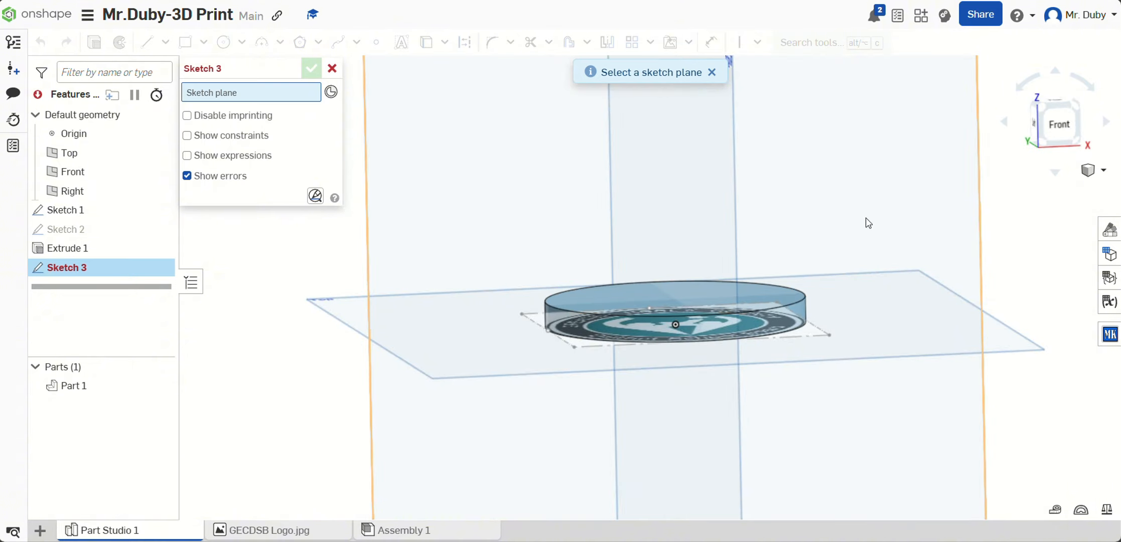
left_click(1059, 103)
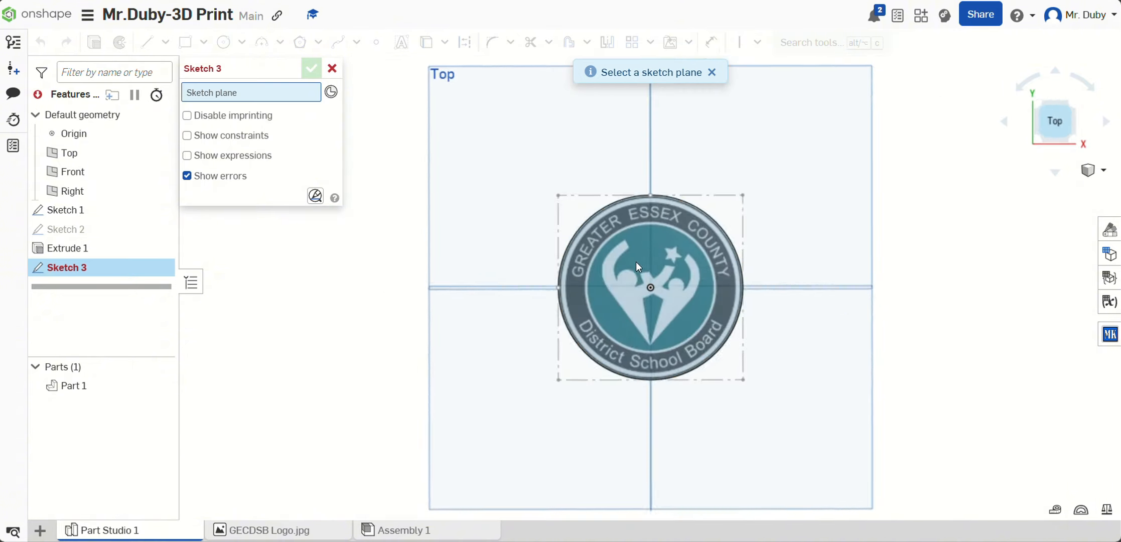
left_click(629, 251)
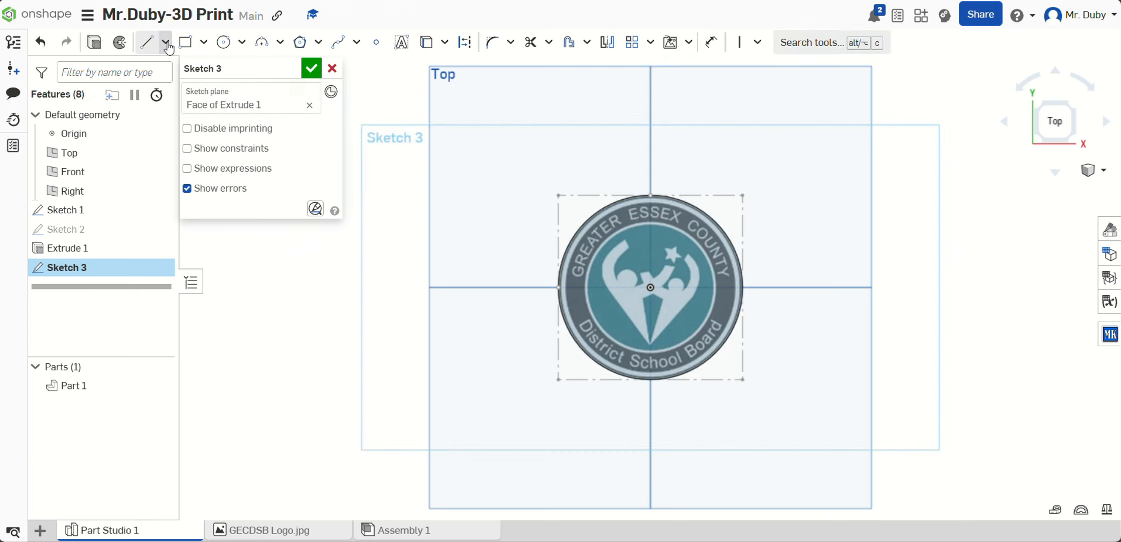
Step: Trace the inner edge of the smaller figure's outer raised arm and around its head with a multi-point spline
left_click(356, 43)
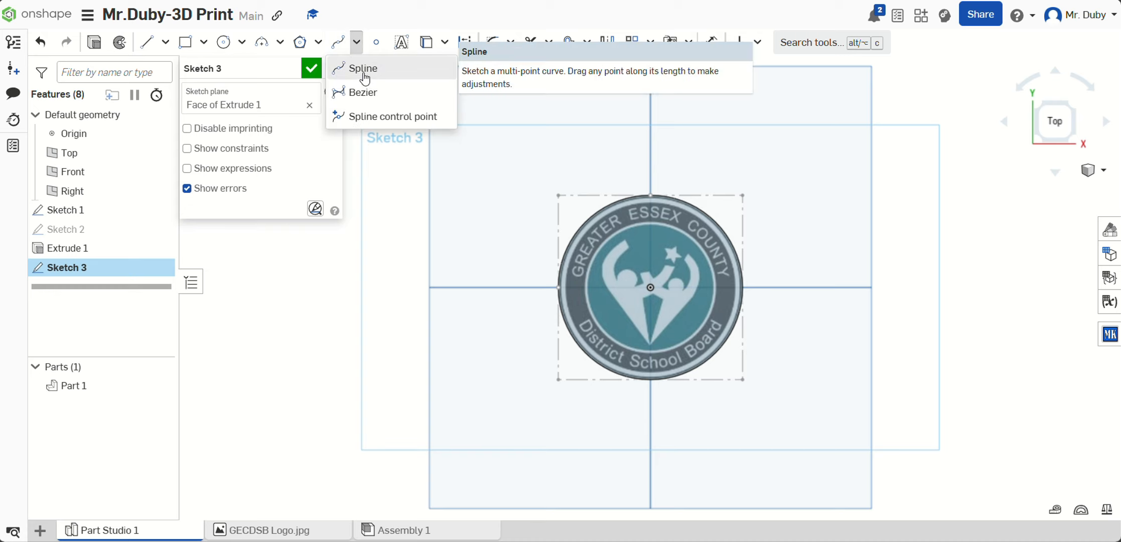
left_click(364, 69)
scroll(655, 295, "up", 5)
scroll(657, 397, "up", 3)
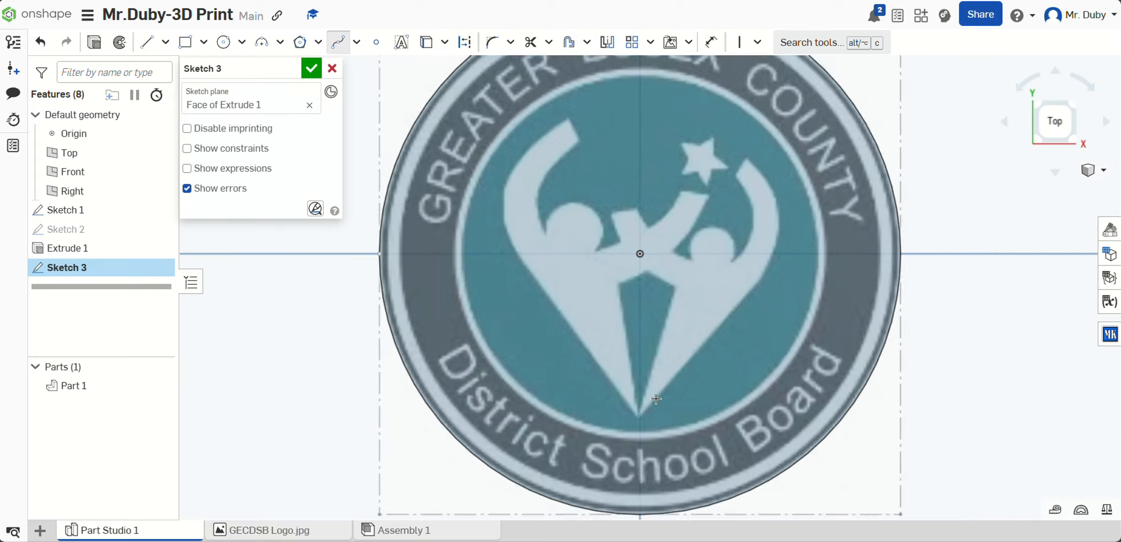
scroll(814, 206, "down", 2)
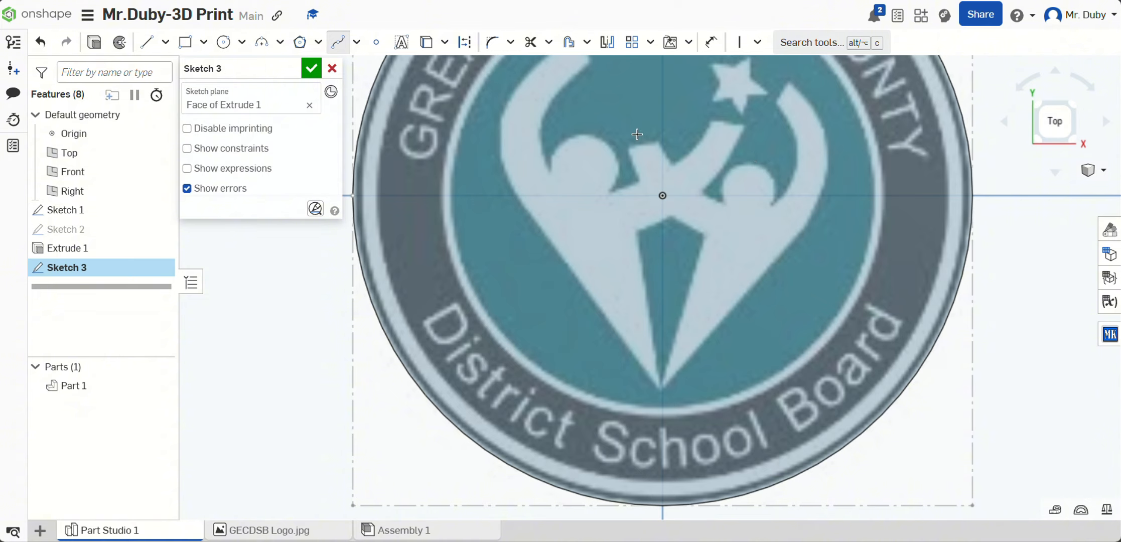
scroll(787, 105, "up", 2)
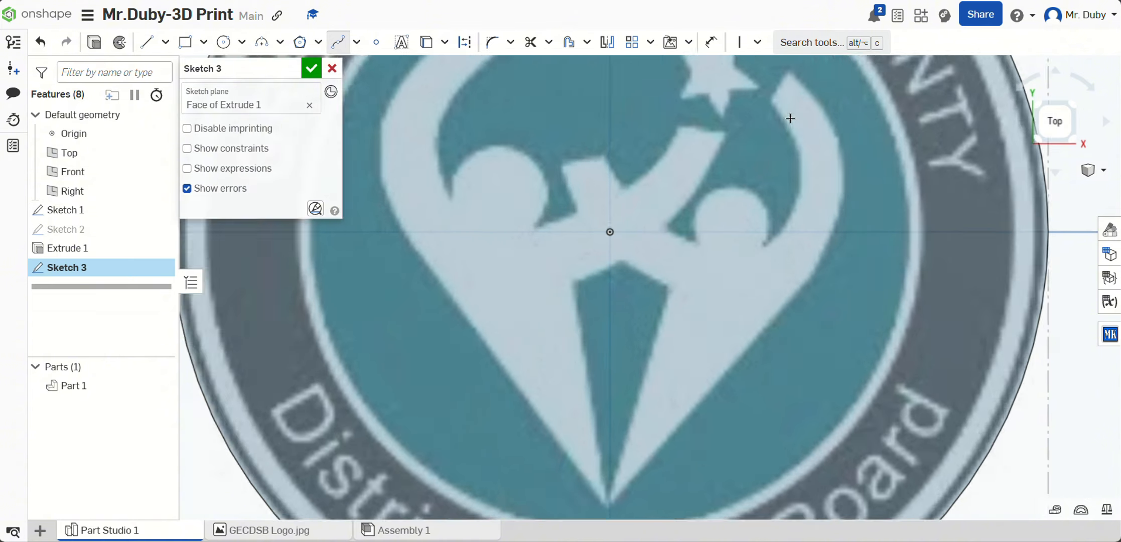
scroll(831, 83, "down", 4)
scroll(822, 119, "up", 2)
scroll(821, 120, "up", 3)
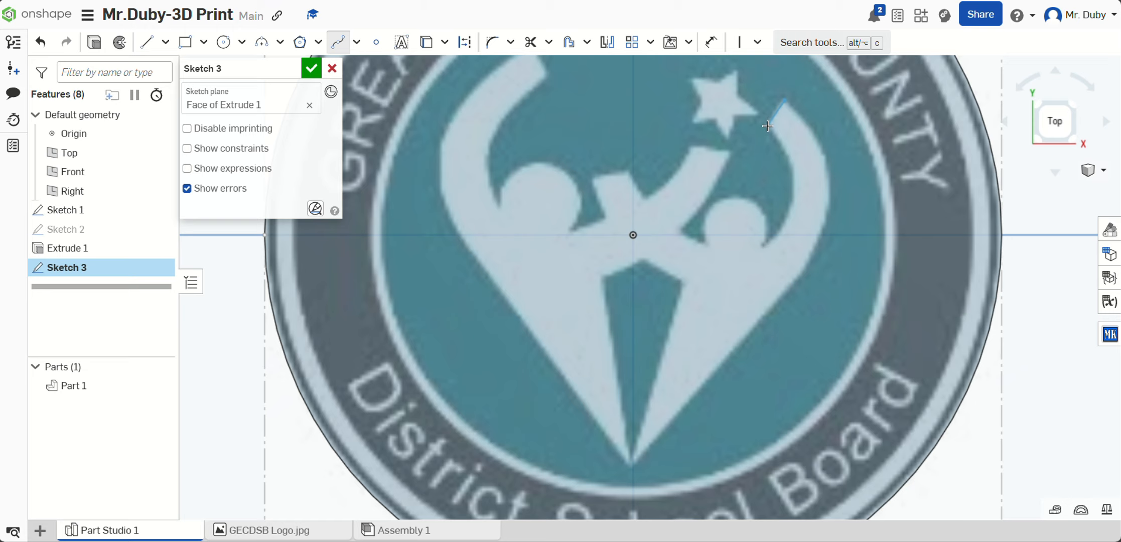
left_click(768, 128)
scroll(771, 132, "up", 3)
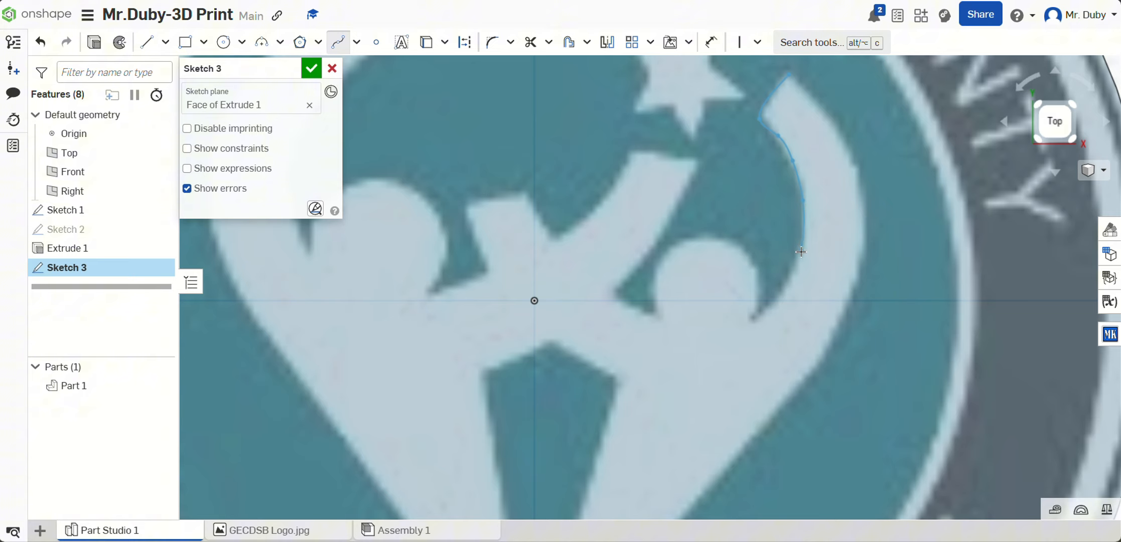
left_click(788, 285)
left_click(756, 299)
left_click(678, 248)
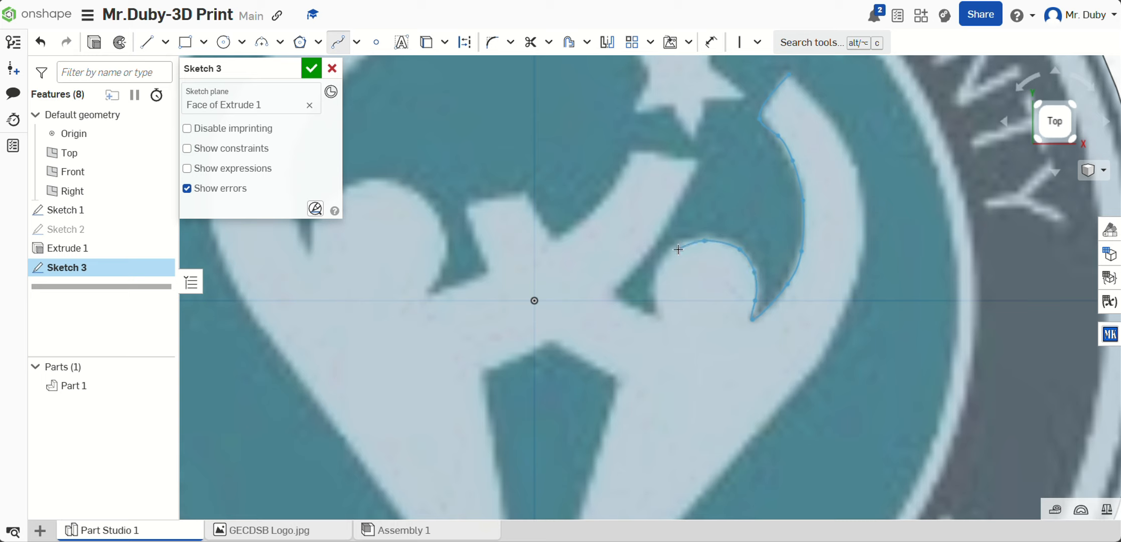
left_click(658, 269)
left_click(657, 290)
key("Escape")
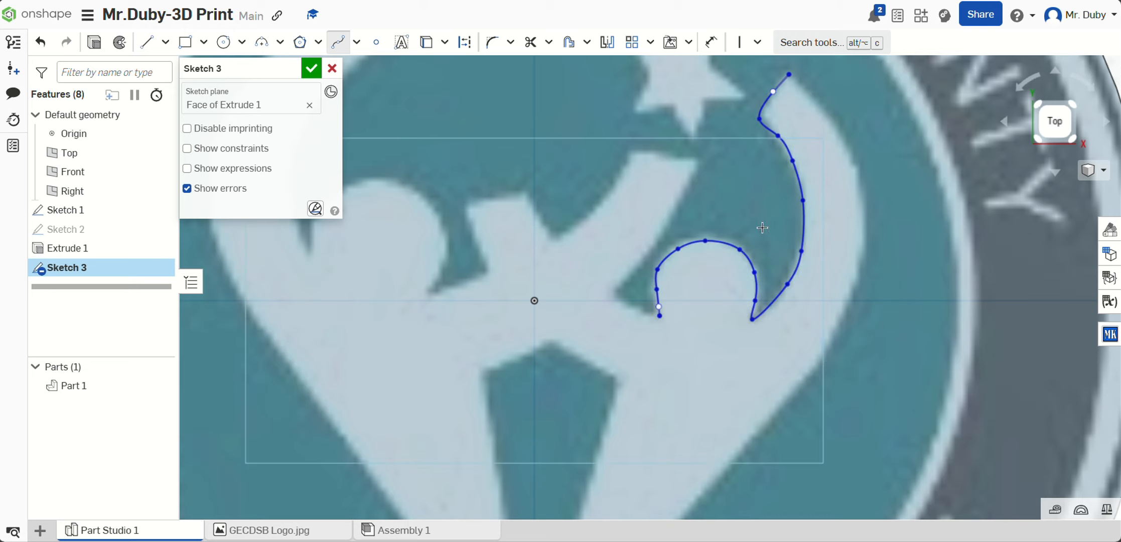
Step: Continue the outline with splines from the smaller figure's head along its inner arm up to the arm's tip below the star
scroll(823, 207, "down", 3)
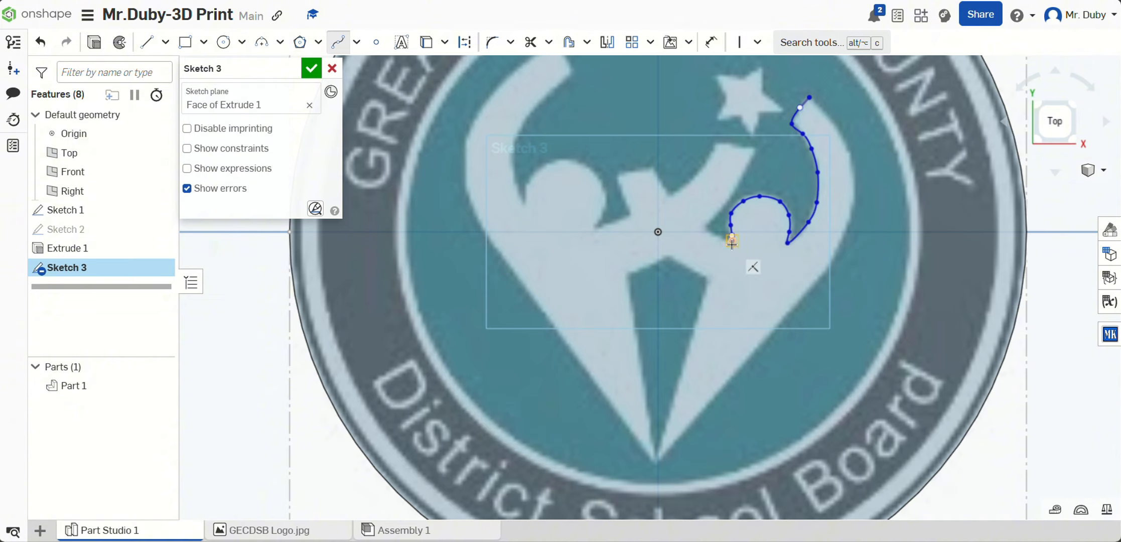
scroll(768, 254, "up", 3)
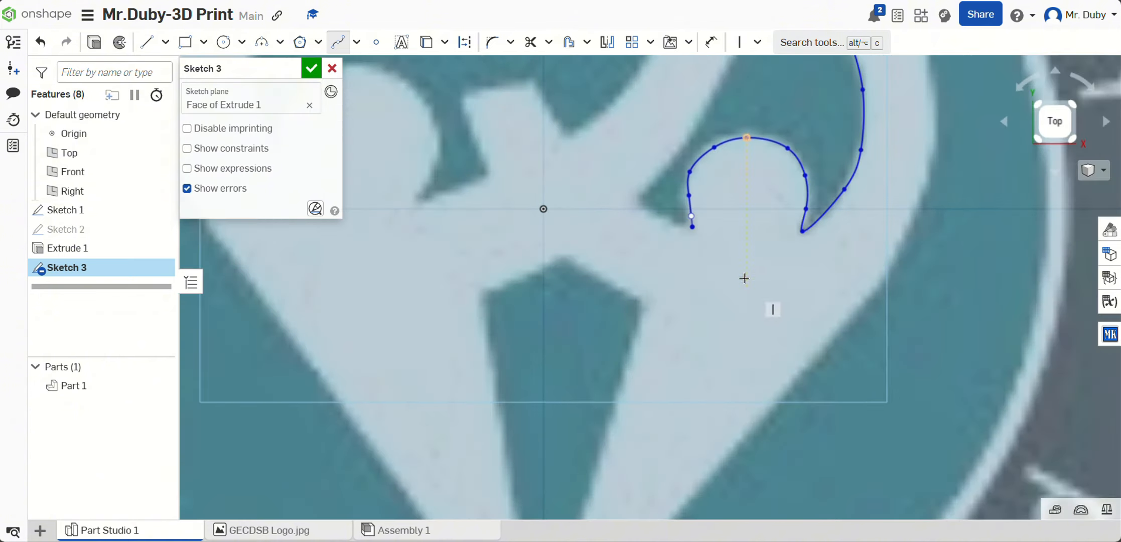
scroll(721, 189, "down", 4)
scroll(680, 110, "up", 5)
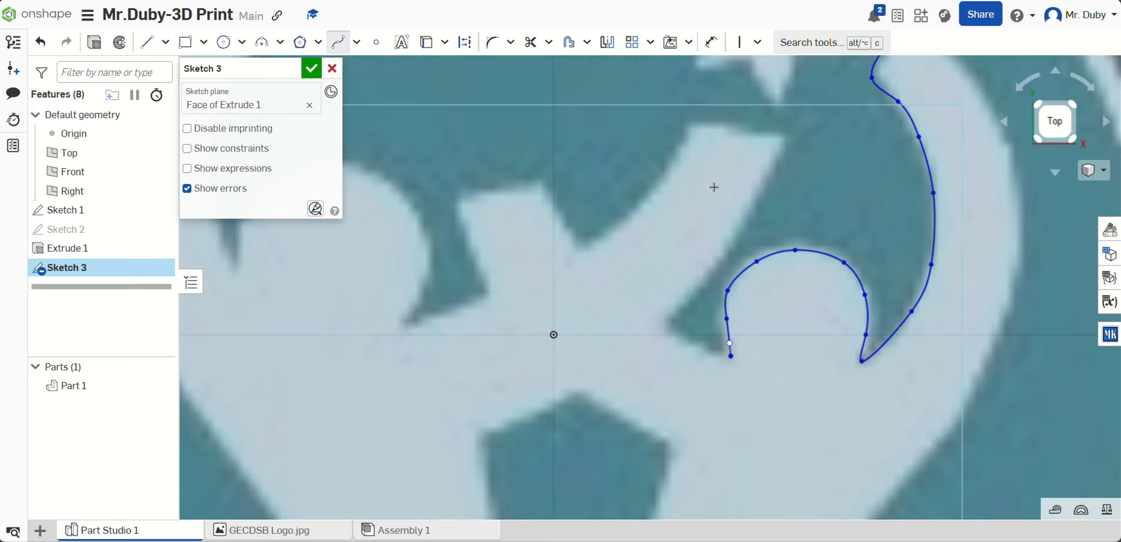
left_click(731, 356)
left_click(668, 325)
left_click(769, 172)
double_click(784, 134)
left_click(784, 133)
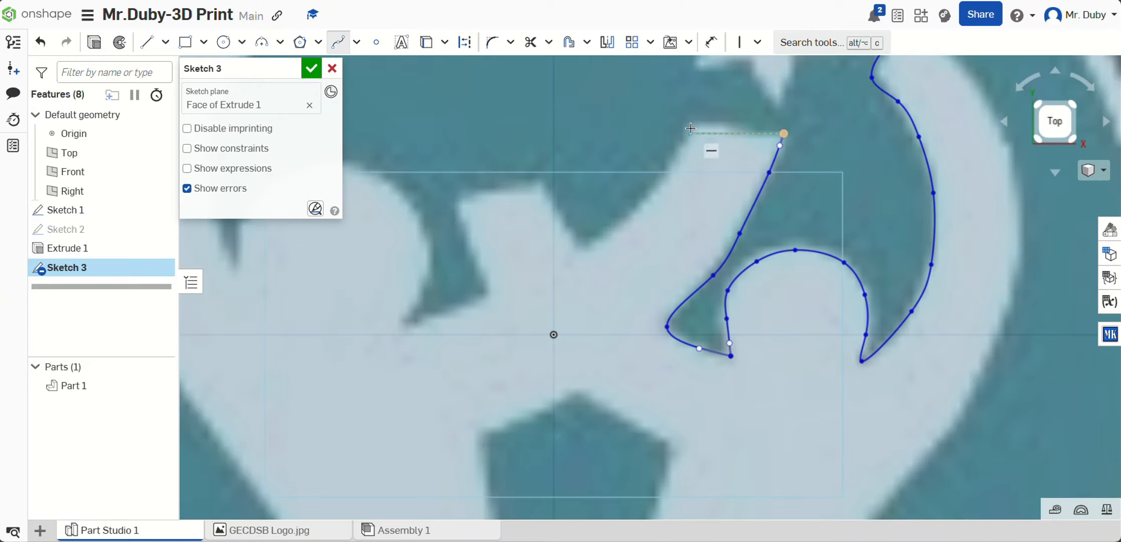
Step: Trace a spline from the tip below the star across both figures' inner arms and partway around the larger figure's head
left_click(691, 133)
left_click(679, 161)
left_click(639, 204)
left_click(588, 250)
left_click(543, 187)
left_click(457, 188)
left_click(461, 226)
left_click(486, 291)
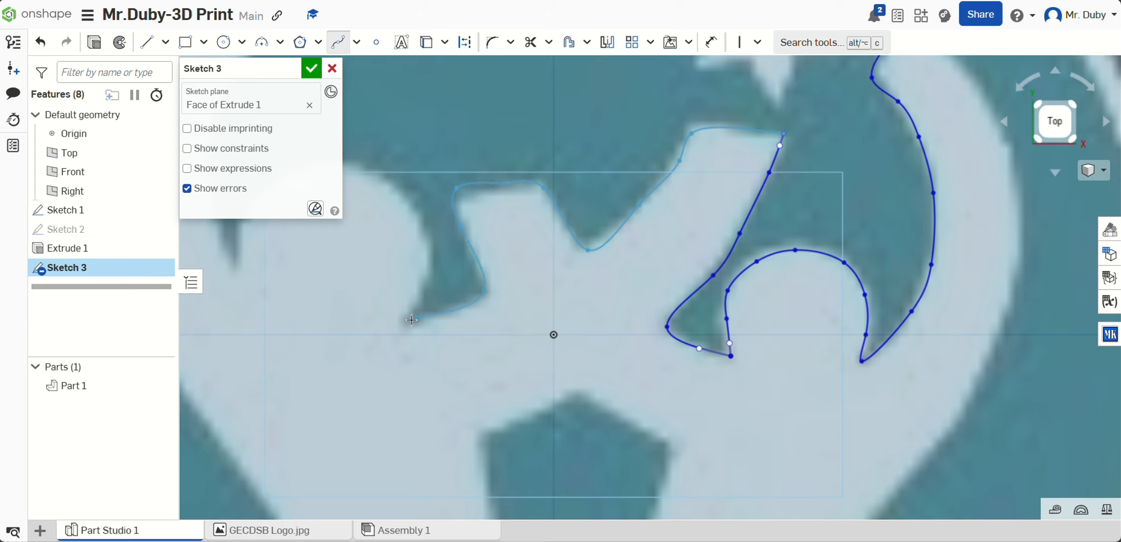
left_click(408, 320)
left_click(431, 275)
left_click(422, 218)
scroll(423, 217, "down", 4)
double_click(631, 238)
key("ctrl+z")
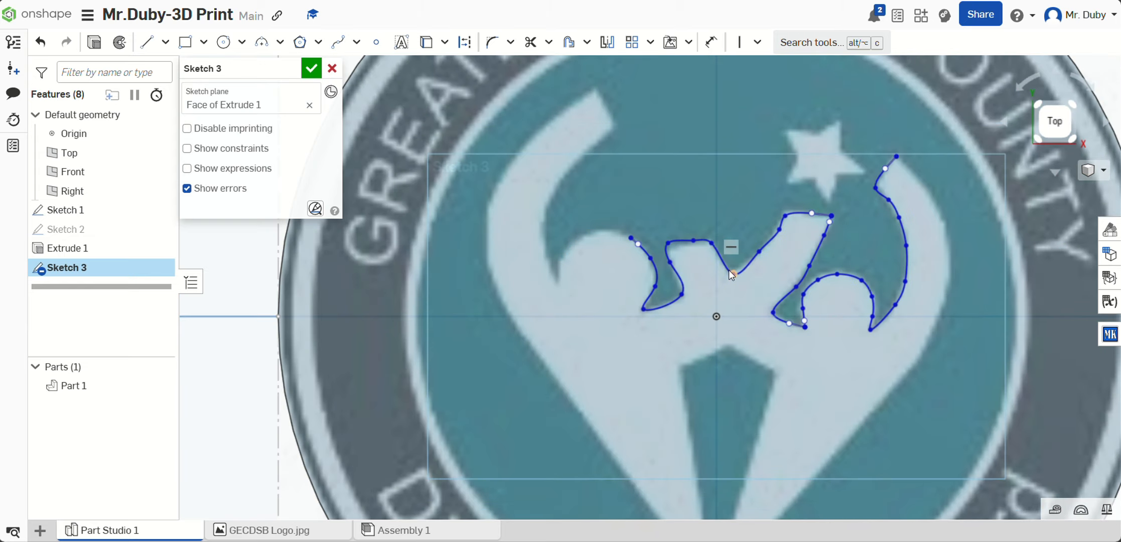
Step: Trace a spline around the rest of the larger figure's head and its outer raised arm, down to the logo's lower point
left_click(338, 43)
left_click(631, 238)
left_click(607, 231)
left_click(578, 238)
left_click(566, 252)
left_click(559, 283)
left_click(548, 261)
left_click(573, 165)
left_click(615, 128)
left_click(596, 89)
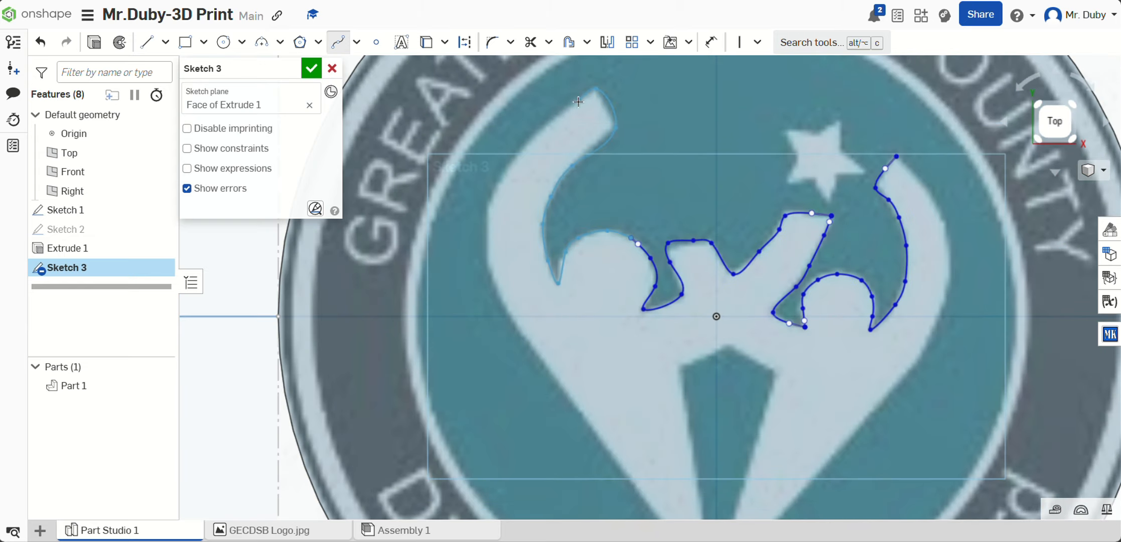
left_click(487, 262)
scroll(494, 281, "down", 3)
double_click(507, 424)
Step: Trace the inner gap with splines from the lower point up the larger figure's edge and across the peak to the opposite corner
left_click(340, 44)
scroll(536, 412, "up", 5)
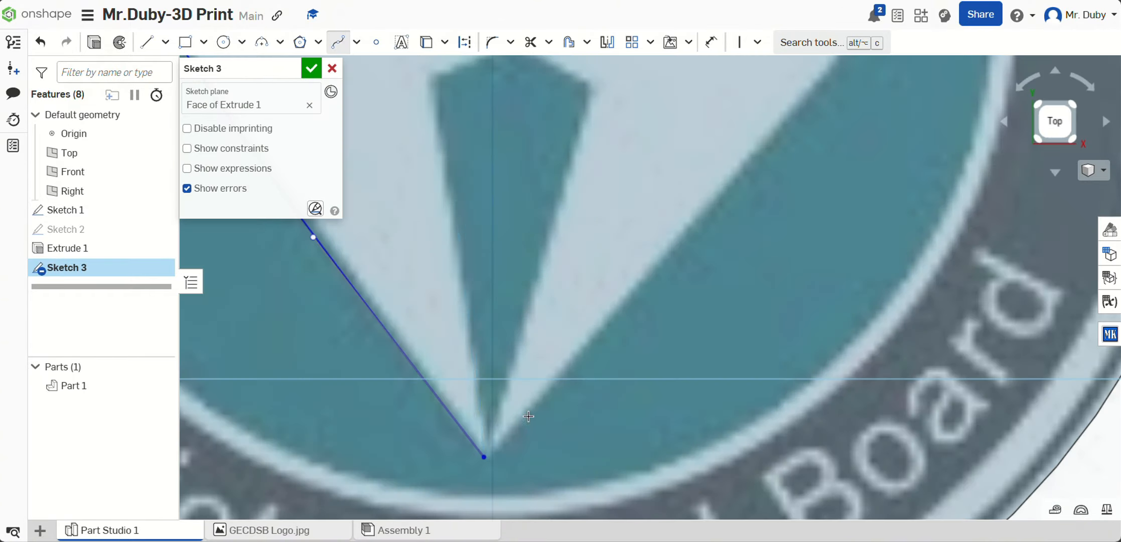
left_click(483, 456)
scroll(445, 75, "down", 1)
left_click(441, 84)
scroll(458, 79, "down", 4)
scroll(450, 71, "up", 4)
left_click(570, 271)
double_click(635, 238)
left_click(635, 237)
double_click(702, 271)
scroll(704, 271, "down", 3)
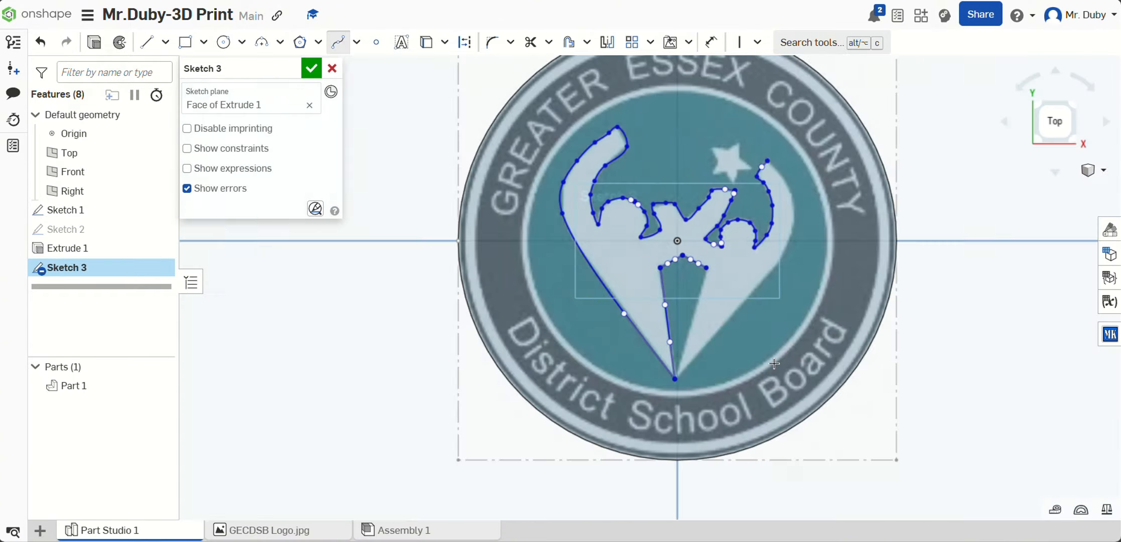
Step: Close the figures' outline with splines along the gap's remaining side and up the smaller figure's outer edge to its arm tip
scroll(723, 312, "up", 2)
double_click(580, 394)
scroll(613, 457, "up", 3)
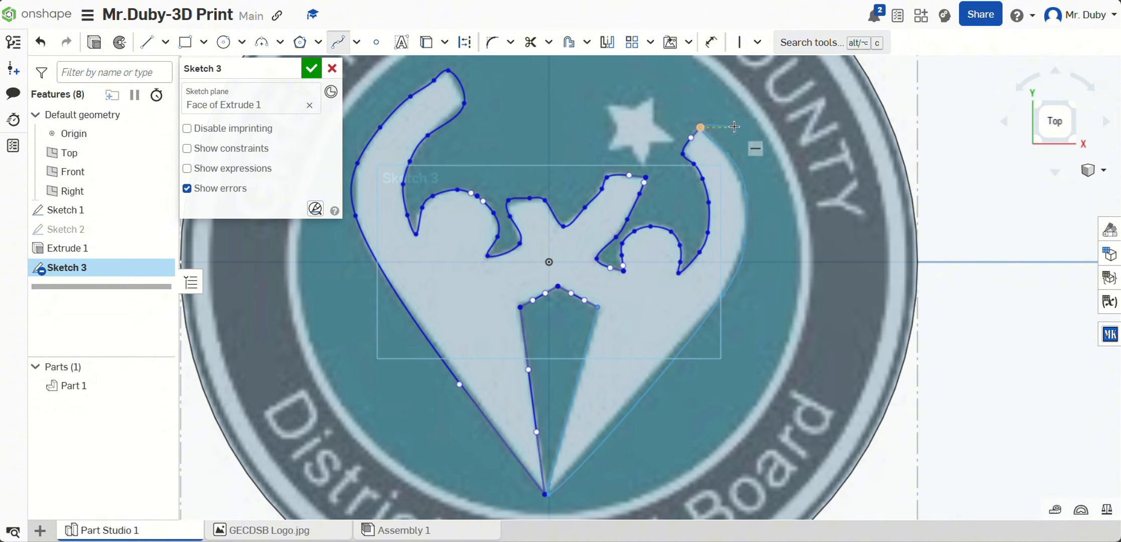
scroll(705, 343, "down", 2)
scroll(654, 260, "up", 2)
scroll(668, 183, "down", 5)
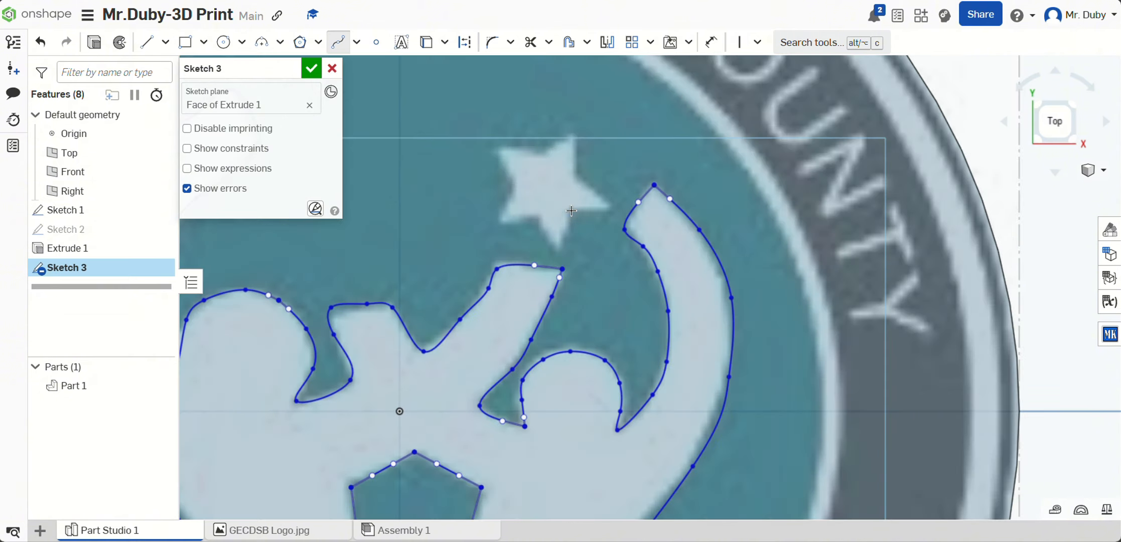
Step: Outline the five-pointed star above the figures with connected spline segments and finish the sketch
left_click(569, 210)
left_click(613, 209)
left_click(579, 178)
left_click(578, 130)
left_click(543, 153)
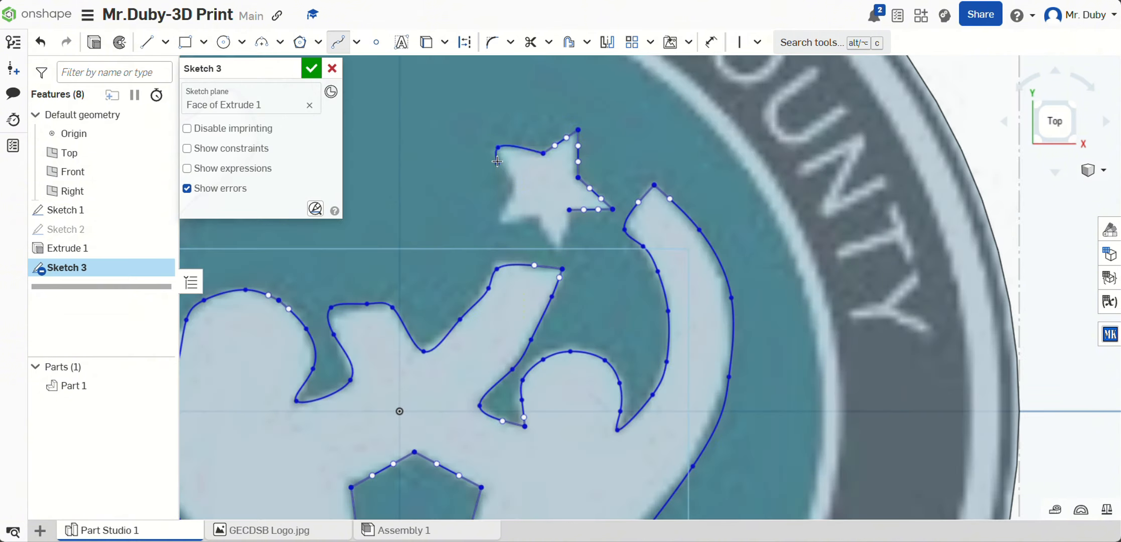
left_click(498, 147)
left_click(516, 185)
left_click(499, 223)
left_click(541, 216)
left_click(558, 246)
double_click(569, 210)
scroll(639, 207, "up", 5)
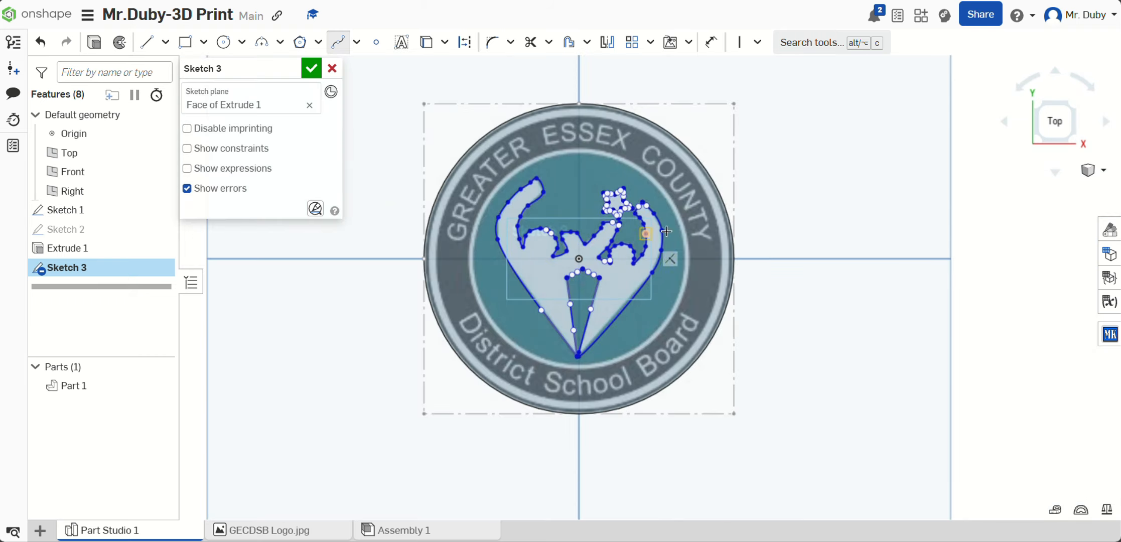
scroll(655, 229, "down", 2)
scroll(655, 229, "down", 2)
scroll(653, 236, "up", 4)
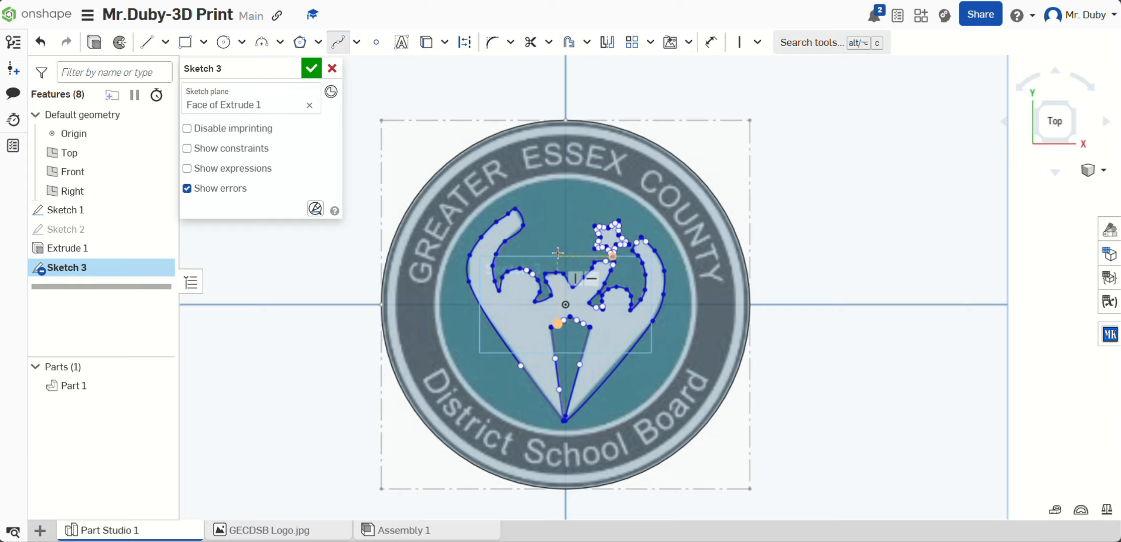
scroll(558, 253, "down", 5)
scroll(558, 253, "up", 3)
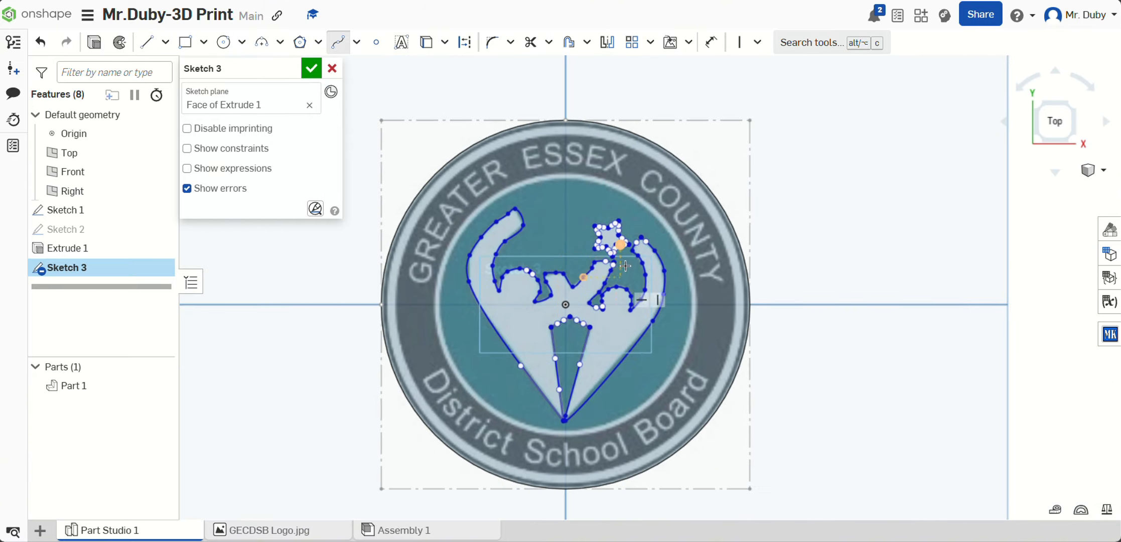
left_click(311, 69)
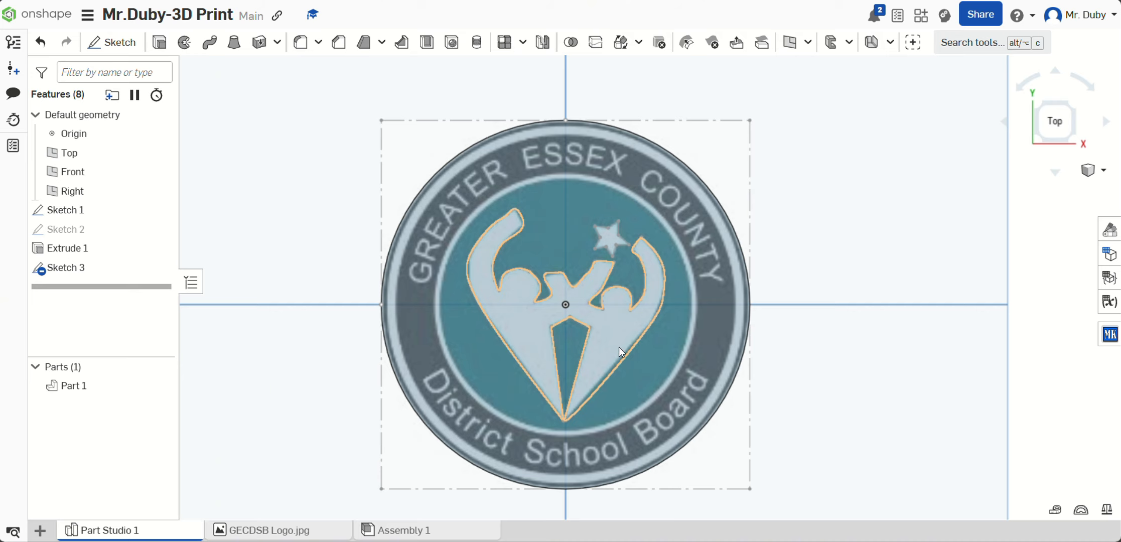
Step: Extrude the figures and star regions from the disc's face as an added solid with a depth of 0.125 in
left_click(576, 292)
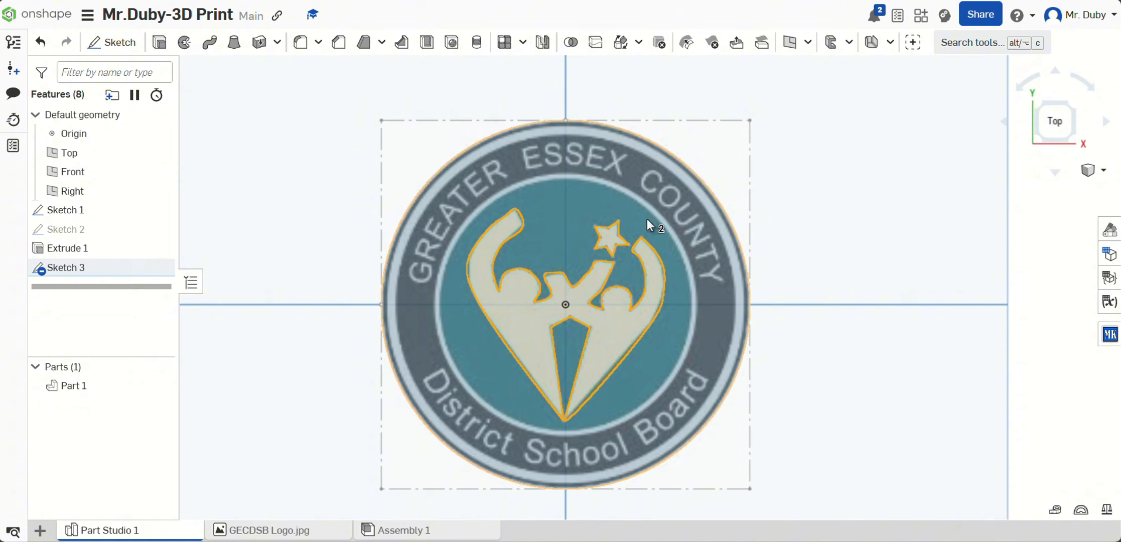
left_click(607, 233)
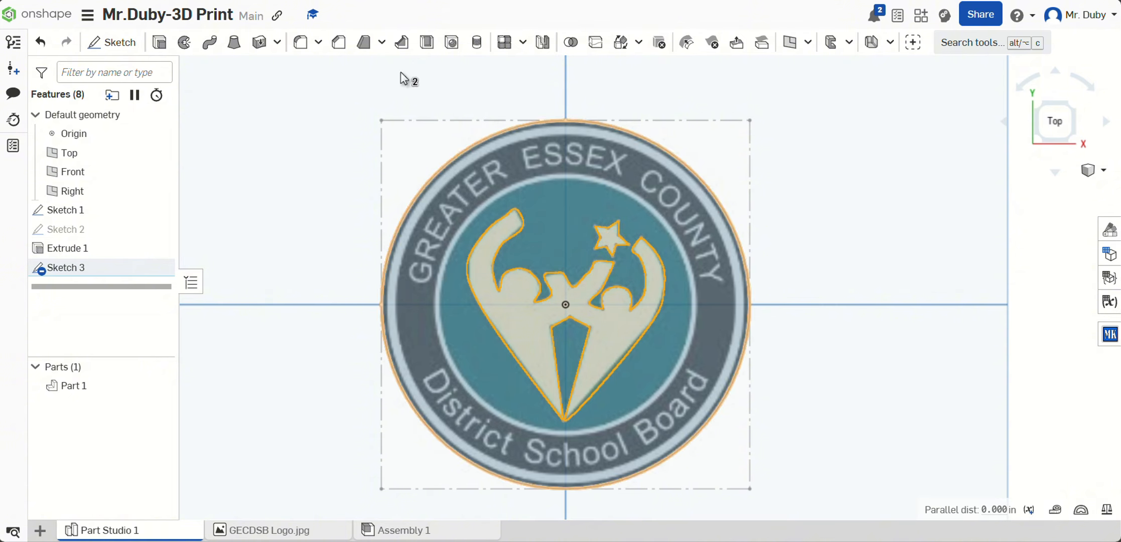
left_click(159, 42)
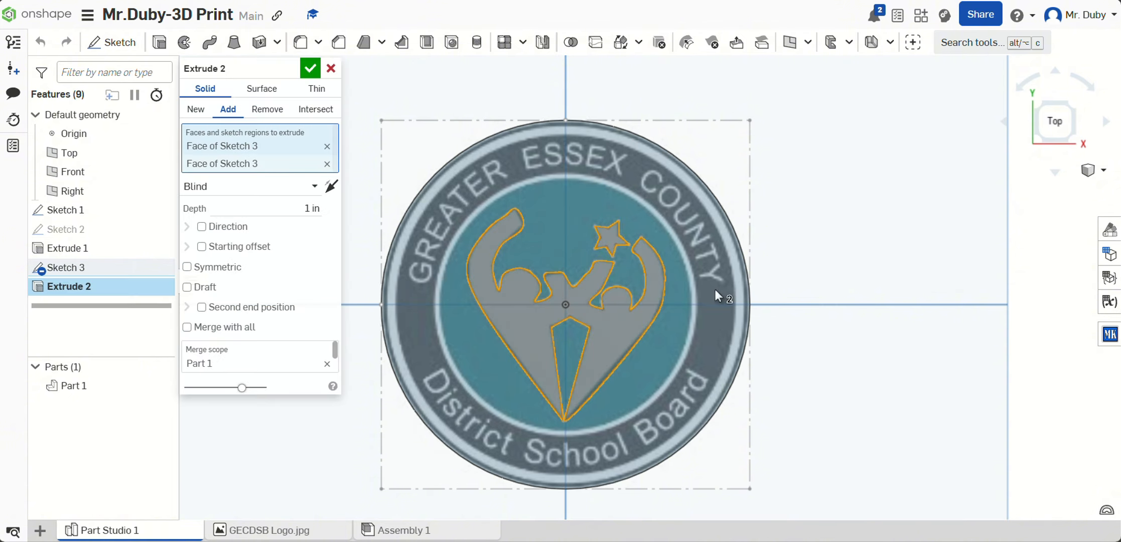
right_click_drag(783, 294, 884, 234)
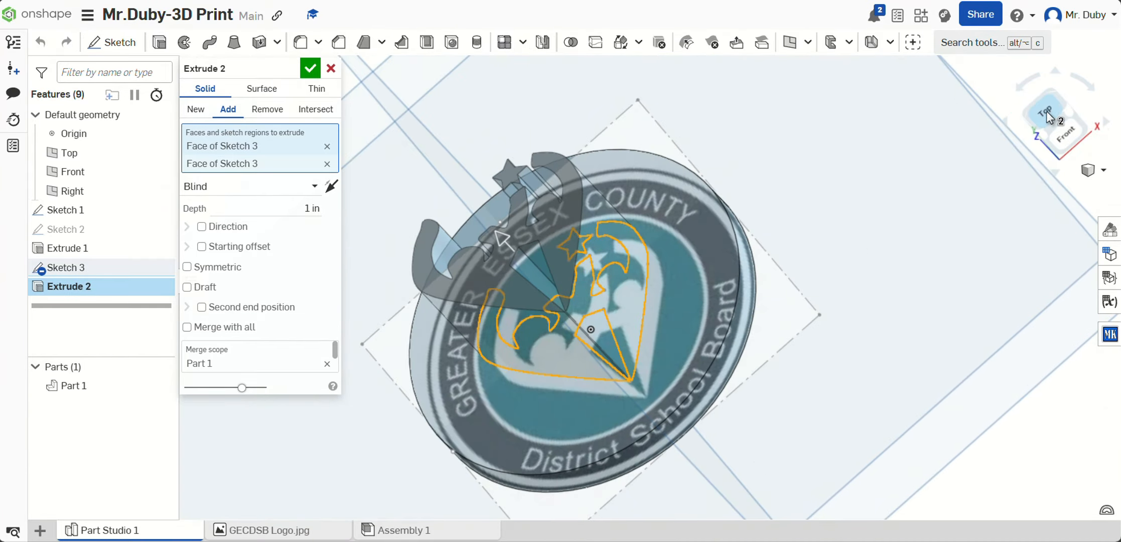
left_click(1047, 112)
right_click_drag(815, 274, 809, 233)
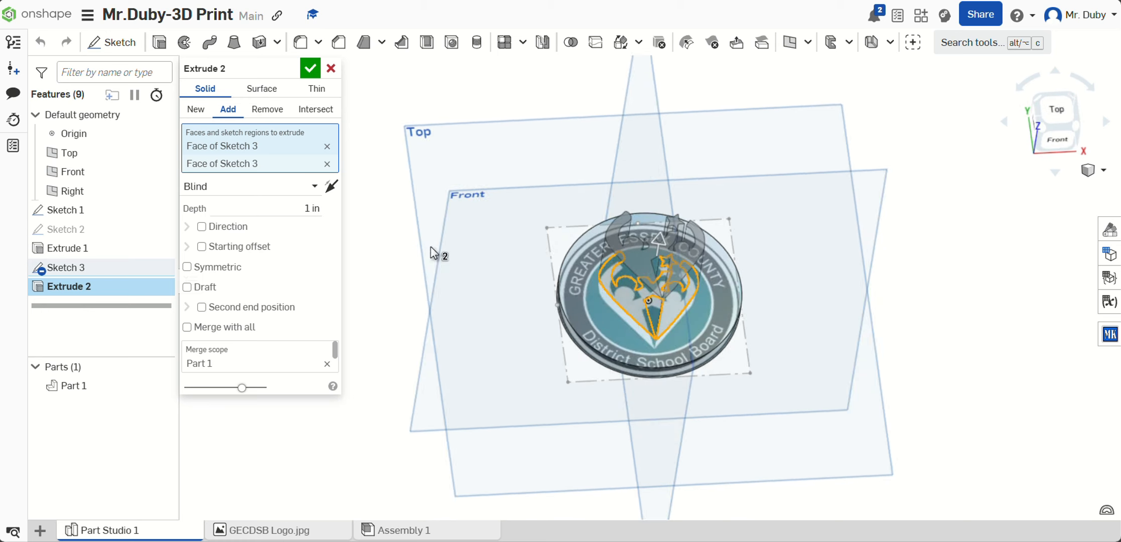
left_click(303, 209)
key("BackSpace")
type(".125")
key("Return")
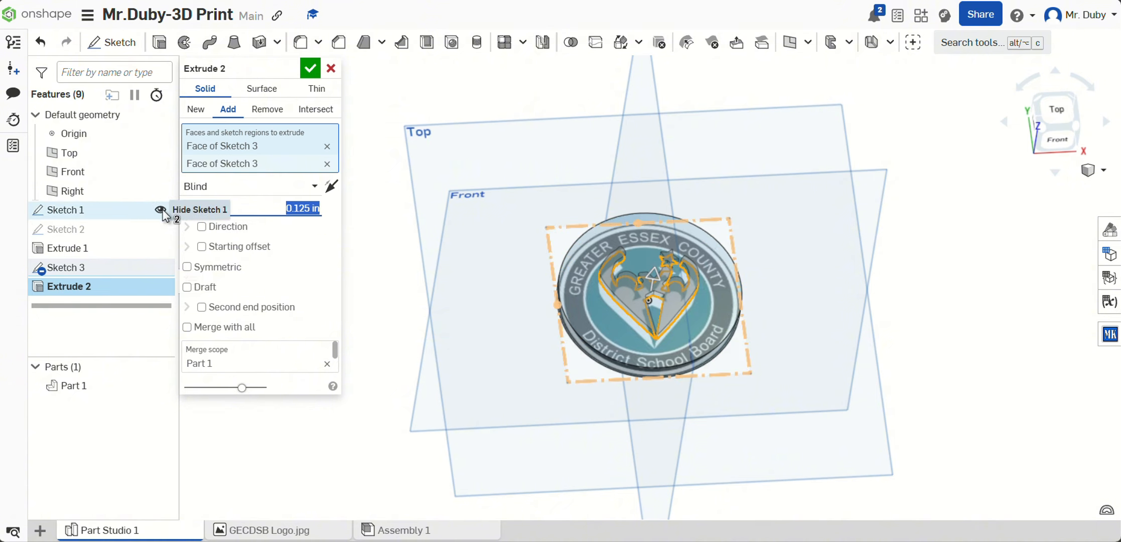
Step: Hide Sketch 1, which holds the logo image, so only the solid geometry is displayed
left_click(162, 209)
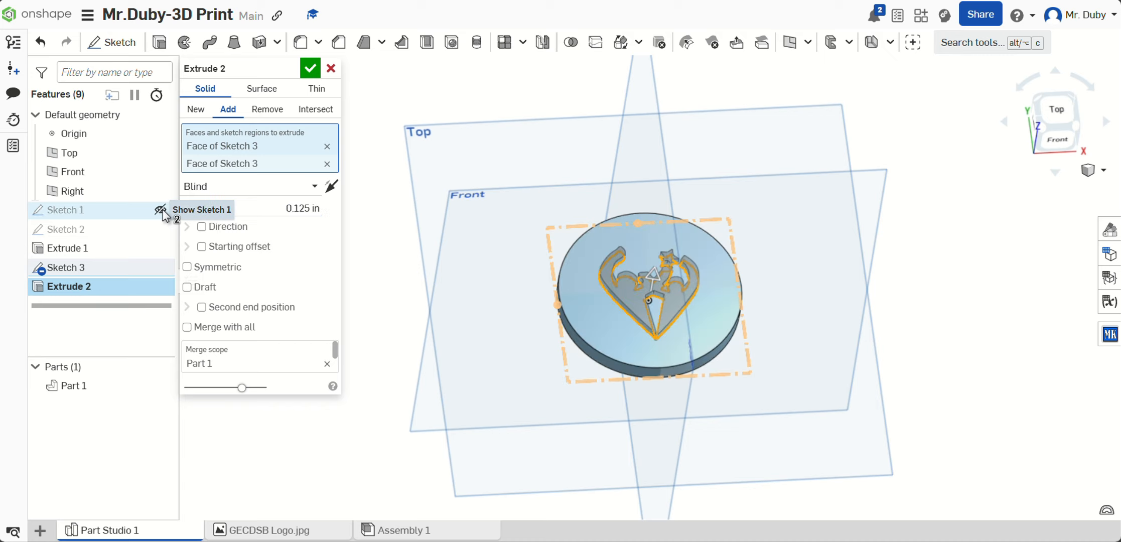
right_click_drag(855, 346, 787, 333)
left_click(1046, 102)
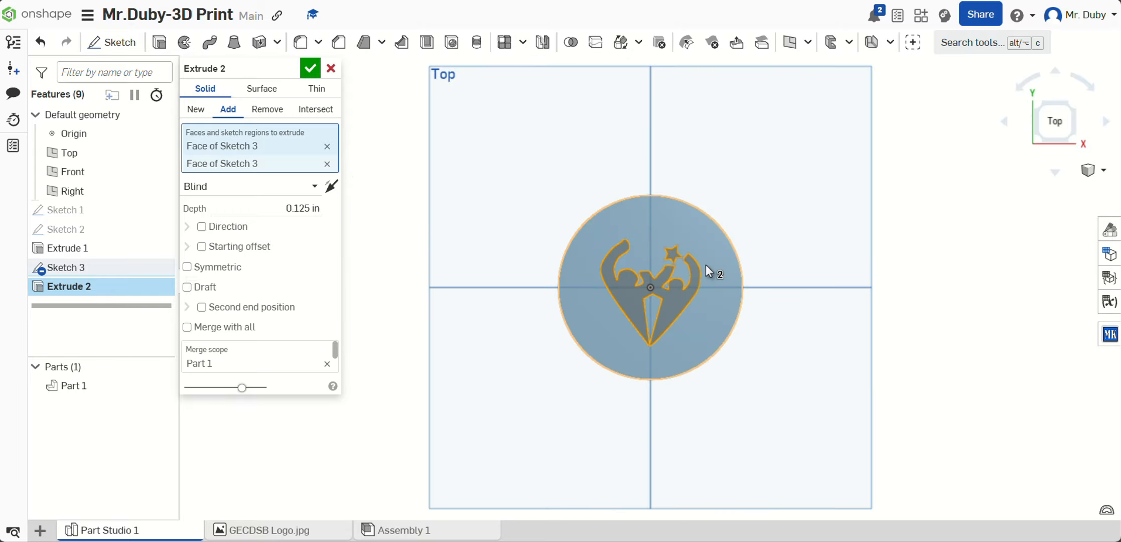
right_click_drag(707, 265, 713, 236)
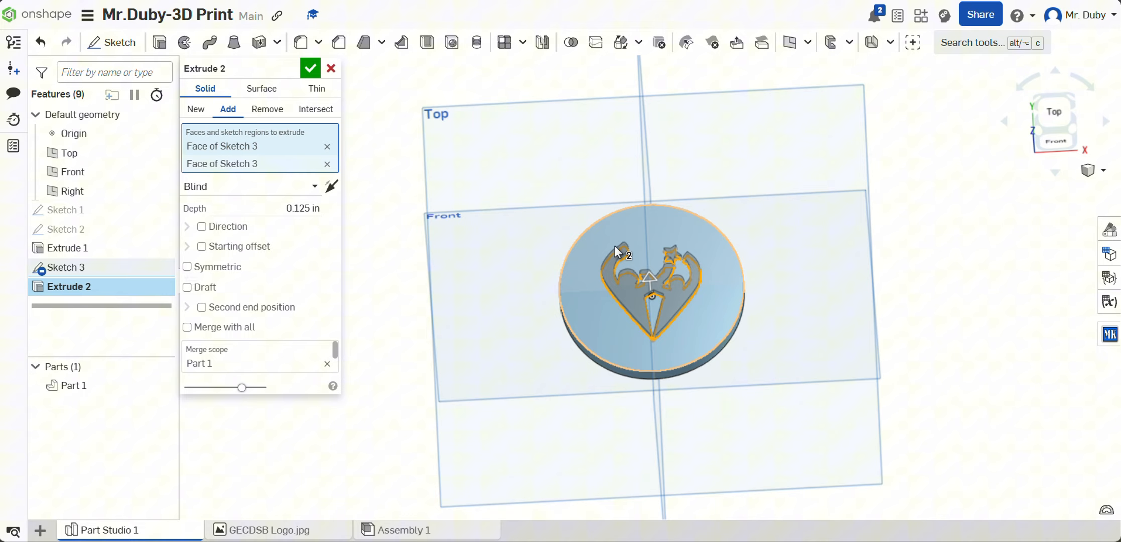
Step: Set the depth of the figures and star extrusion to 0.25 in and accept the feature
left_click(303, 207)
key("BackSpace")
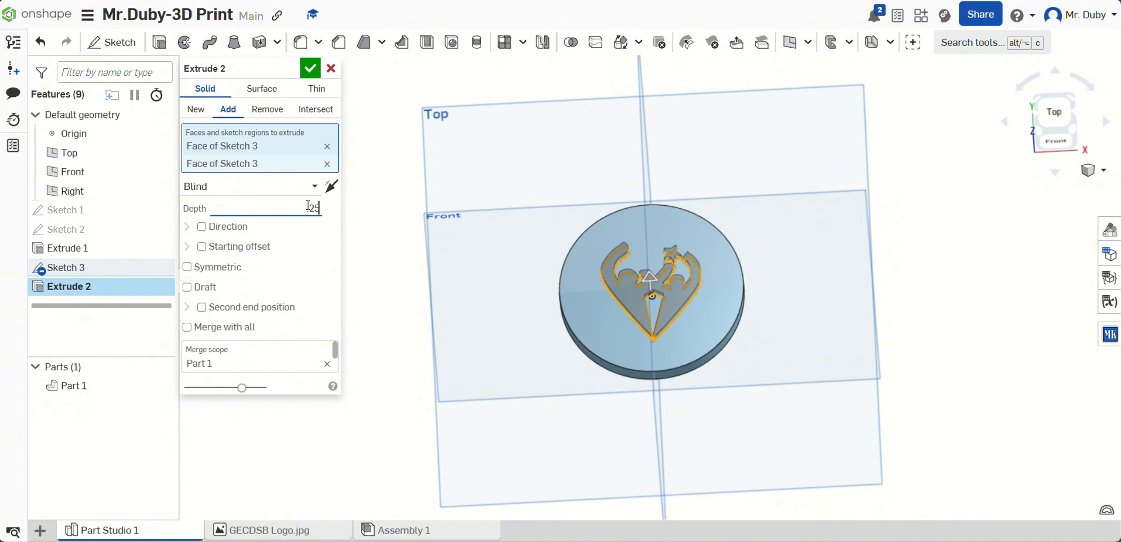
type(".25")
key("Return")
right_click_drag(820, 284, 1061, 167)
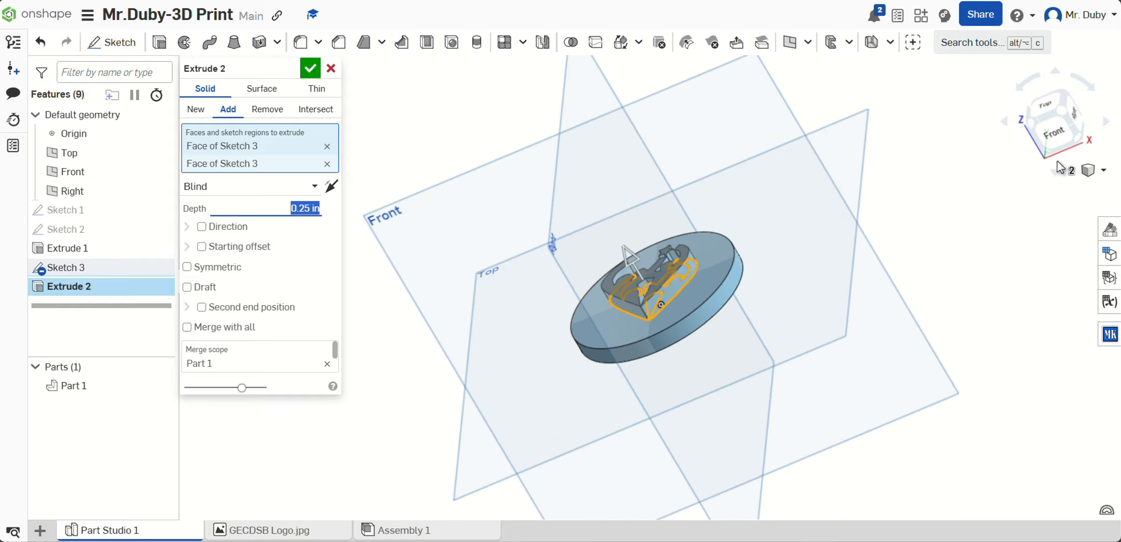
left_click(314, 72)
left_click(1058, 108)
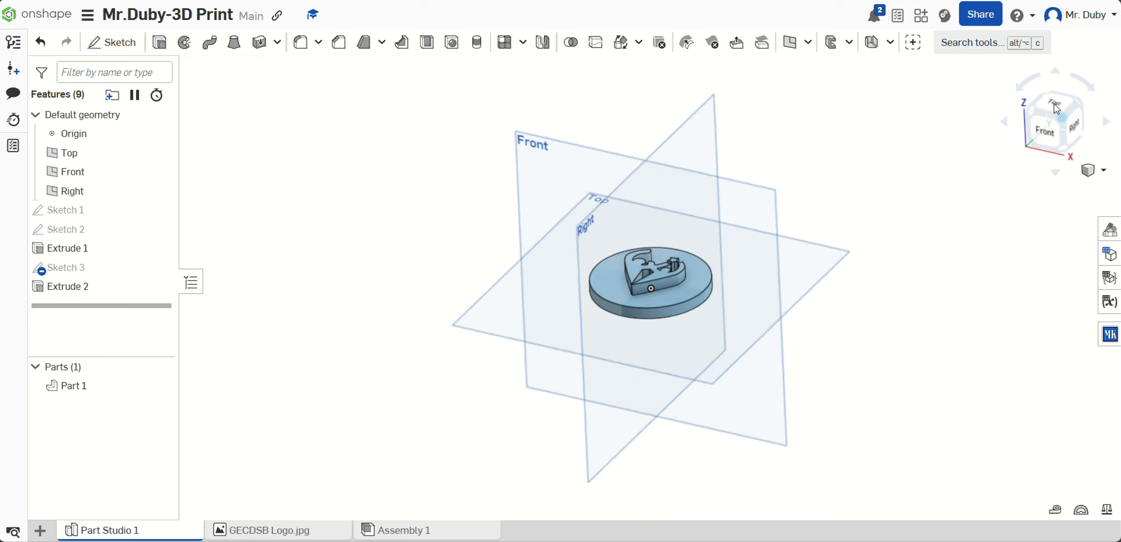
right_click(910, 269)
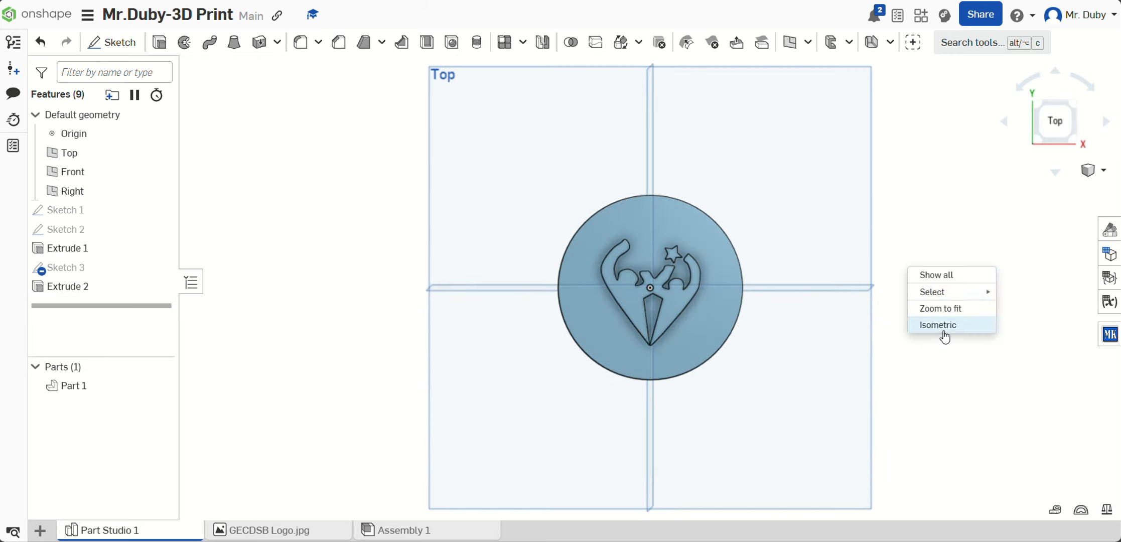
left_click(944, 332)
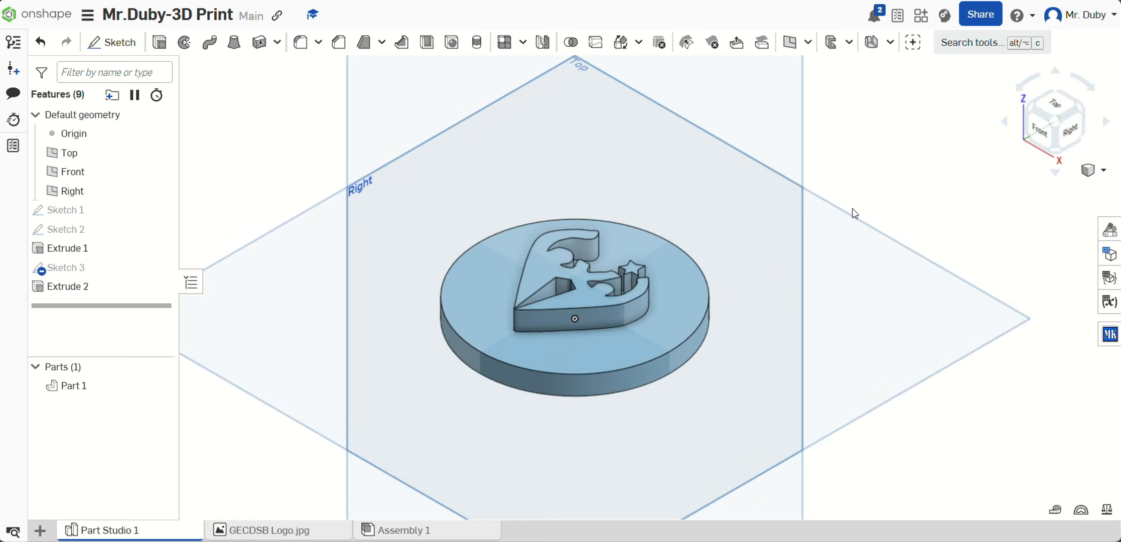
left_click(1063, 108)
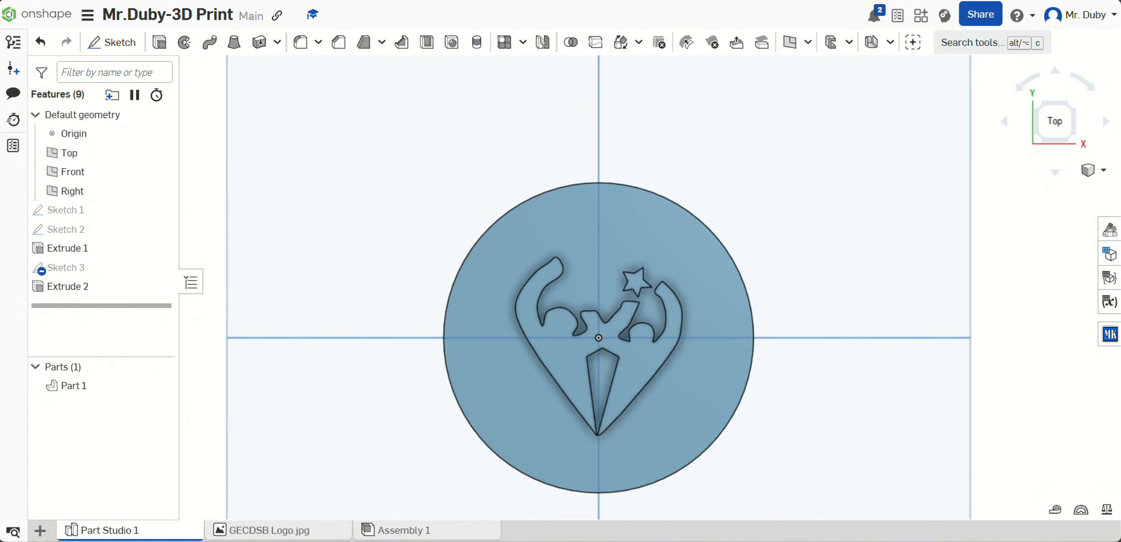
scroll(664, 158, "down", 5)
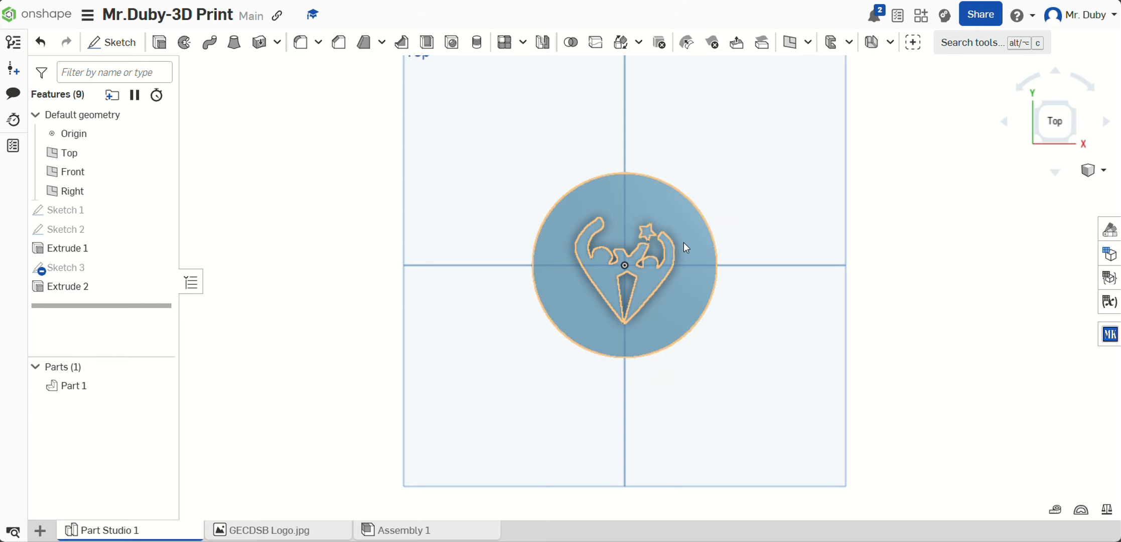
Step: Export the Part Studio as a binary STL in millimetres, using the owner's name followed by "-3D Print-GECDSB" as the file name
right_click(98, 534)
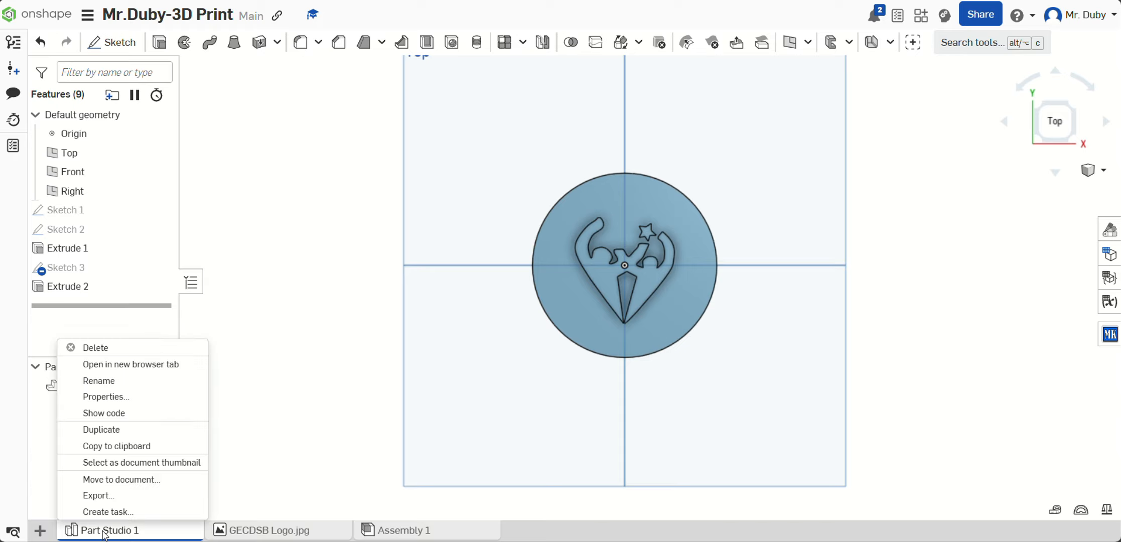
left_click(108, 496)
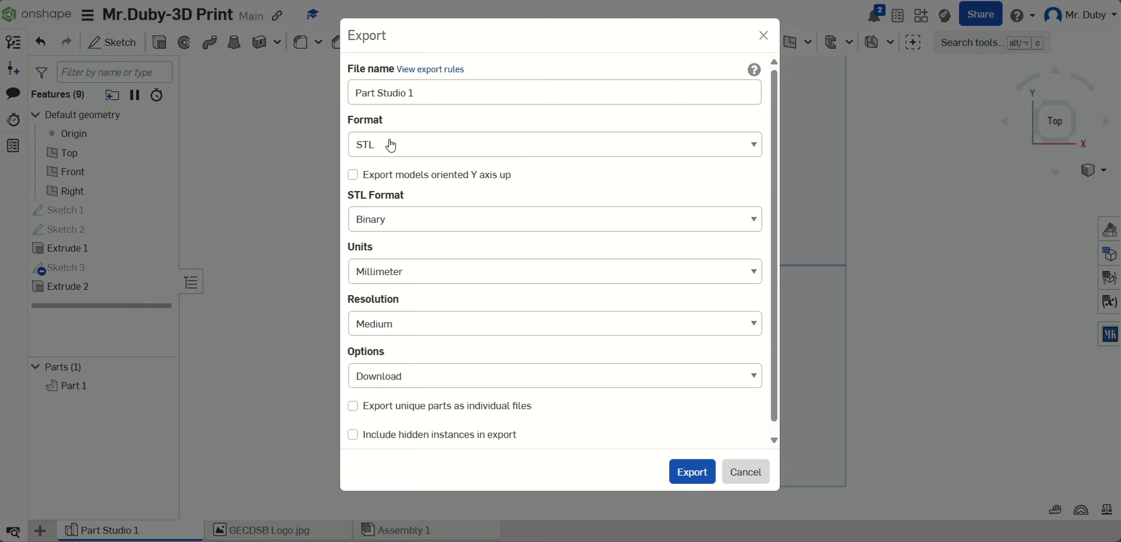
left_click(431, 95)
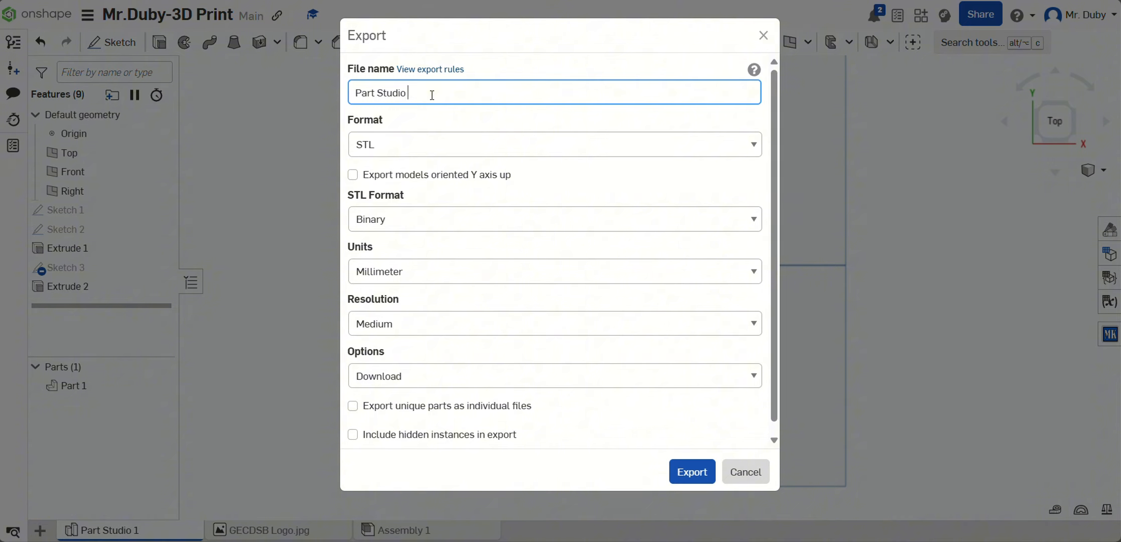
key("BackSpace")
key("BackSpace")
key("BackSpace")
key("BackSpace")
key("BackSpace")
key("BackSpace")
key("BackSpace")
key("BackSpace")
key("BackSpace")
key("BackSpace")
key("BackSpace")
key("BackSpace")
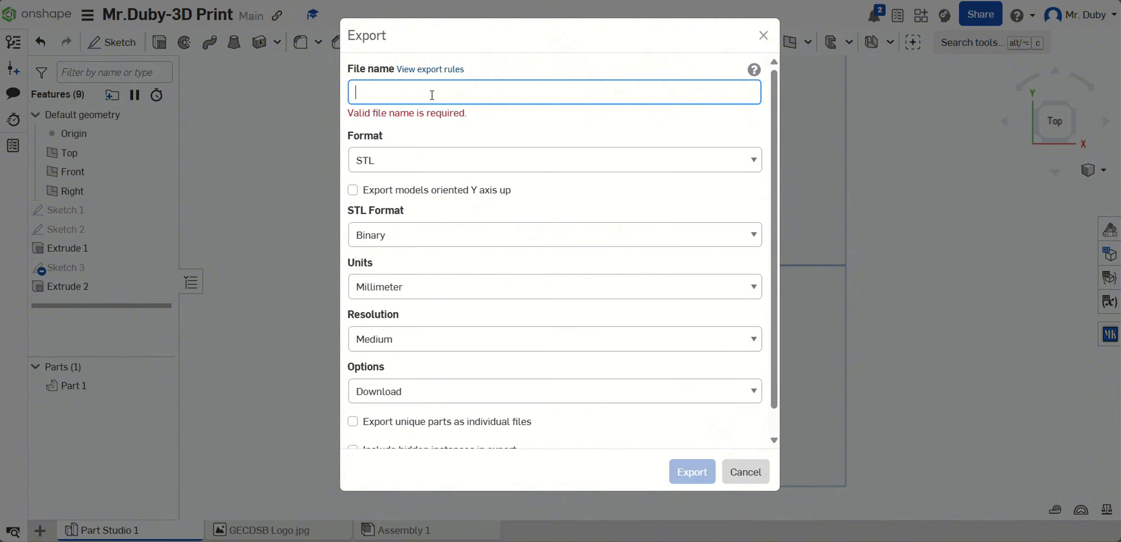
type("M")
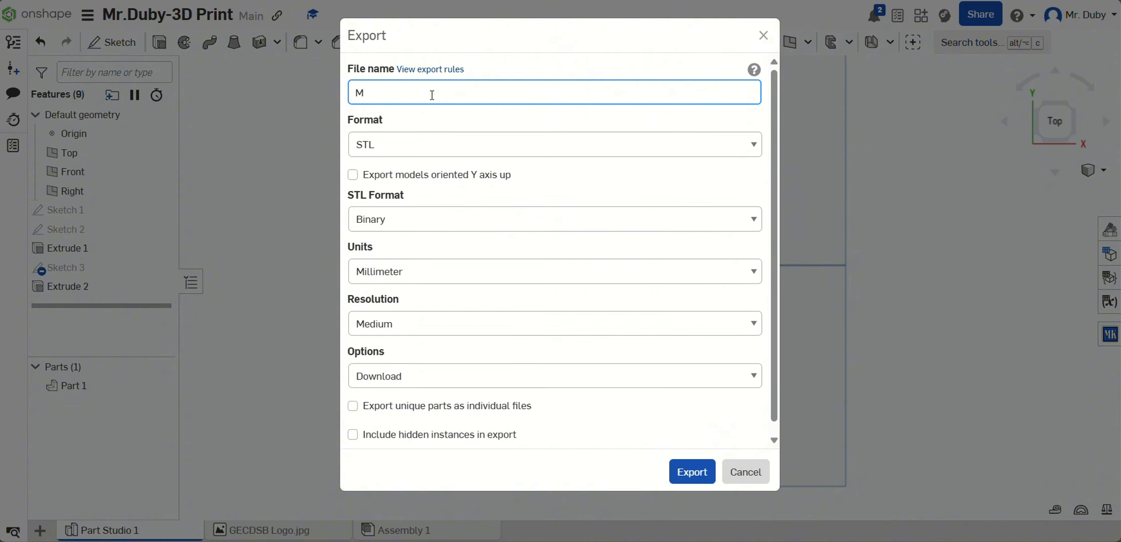
type("r.Duby-3D Print-GEC")
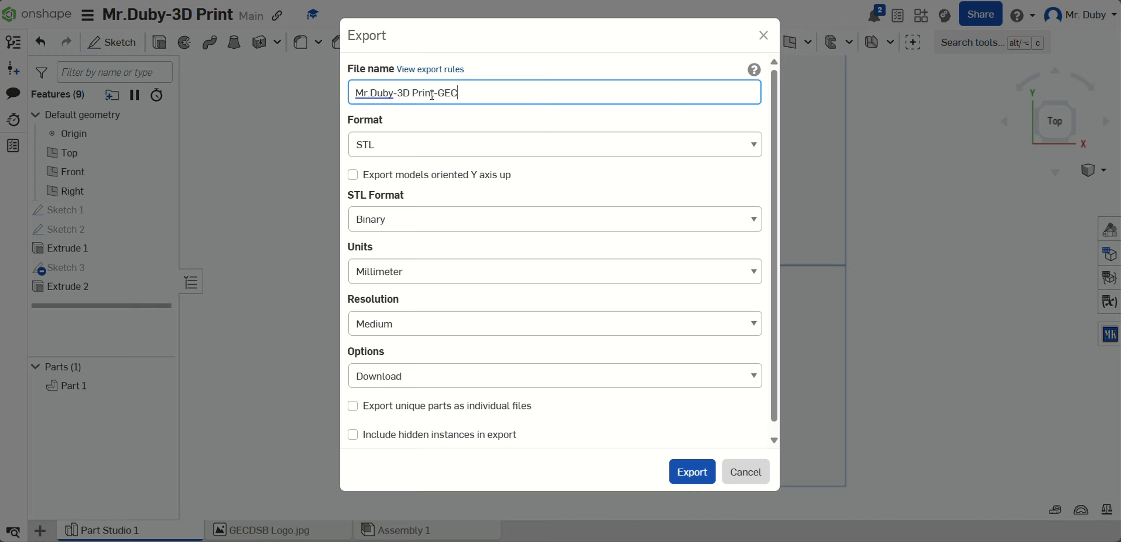
type("DSB")
left_click(706, 482)
left_click(699, 474)
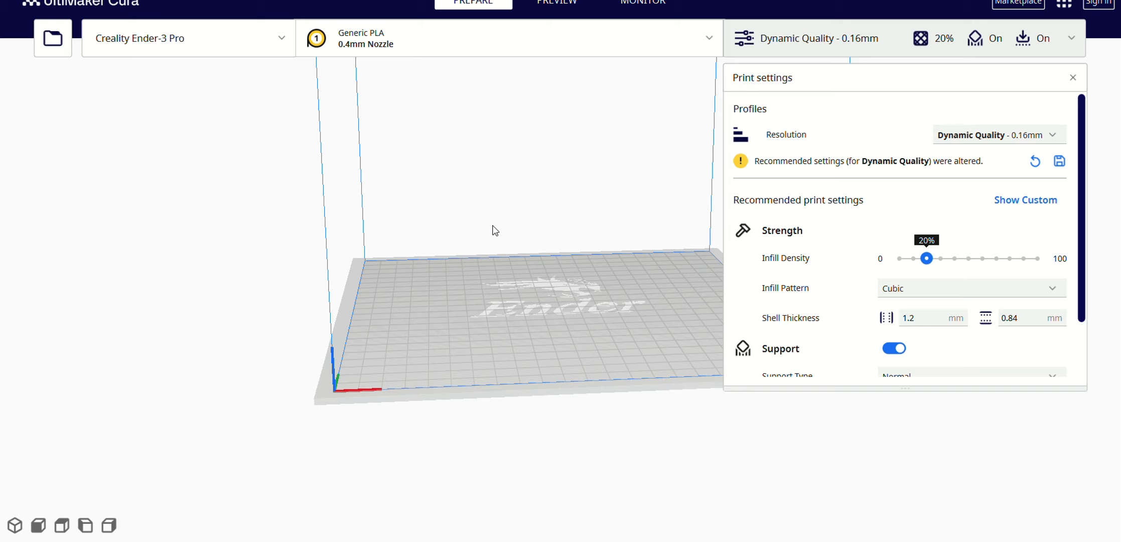
Step: Switch to UltiMaker Cura, load the exported 3D Print-GECDSB STL from Downloads, and close the print settings
left_click(53, 40)
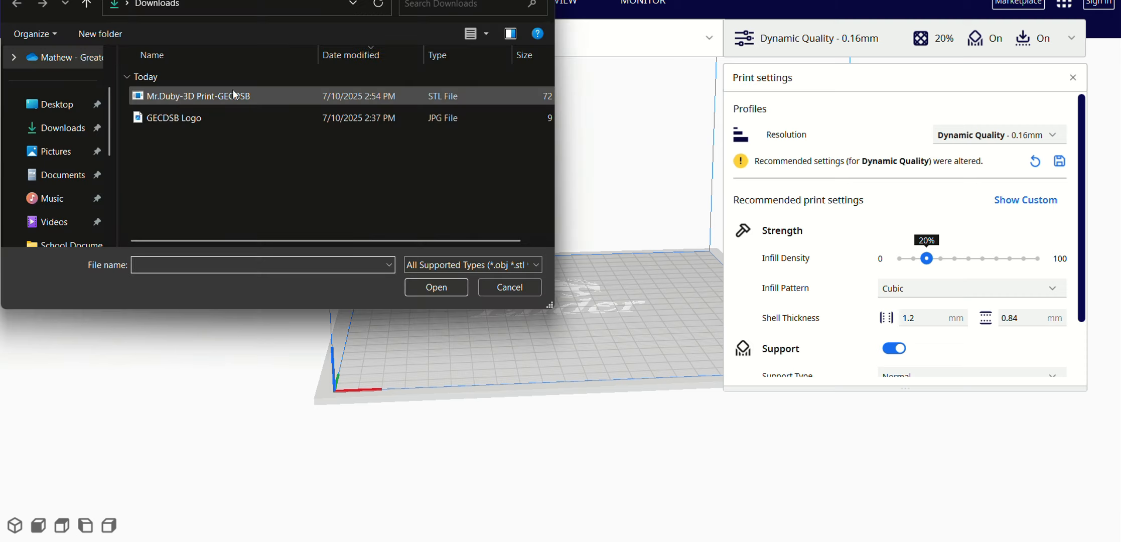
left_click(451, 101)
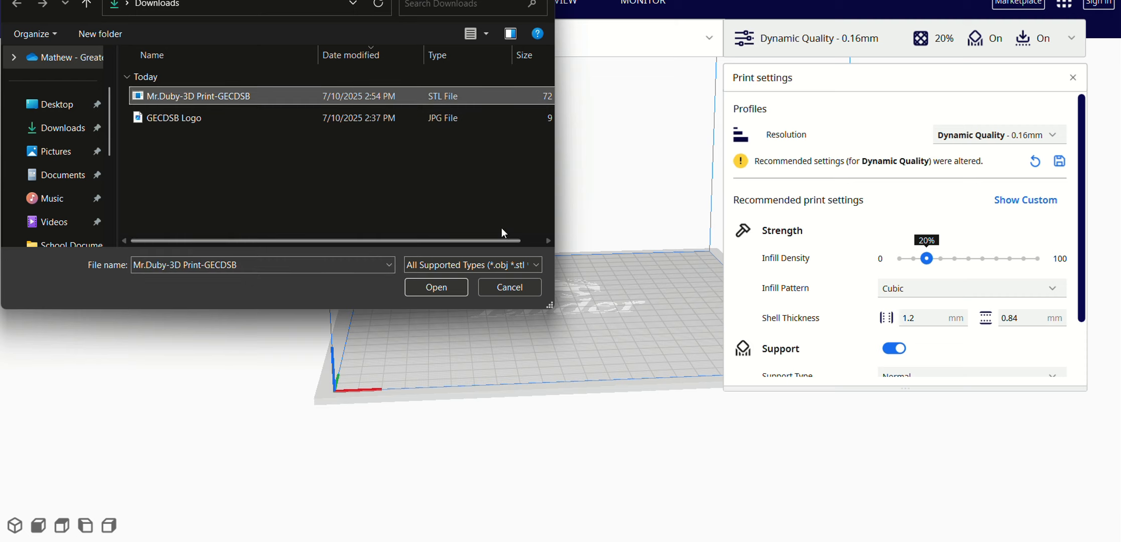
left_click(456, 287)
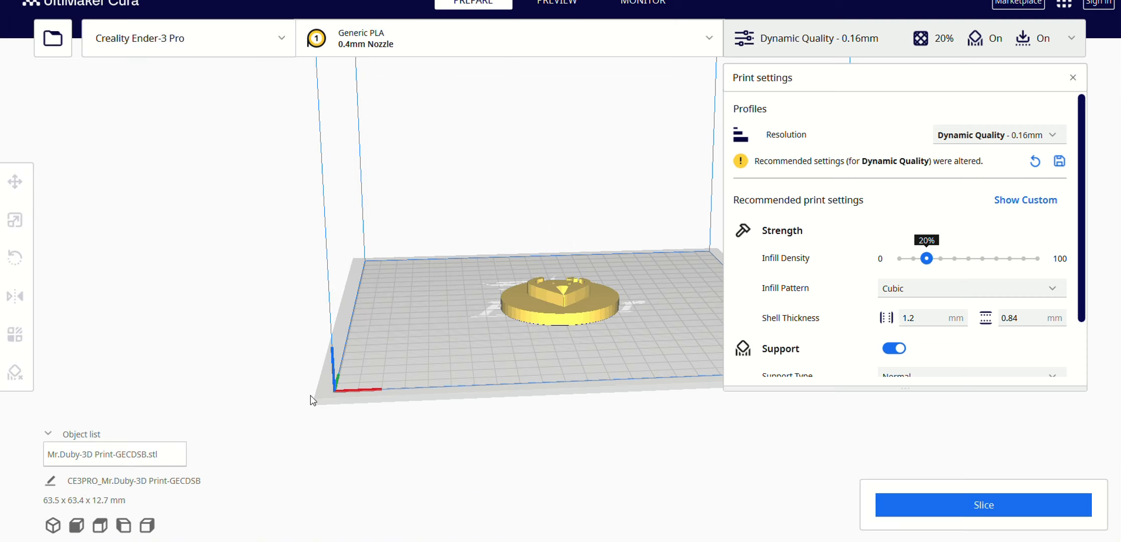
left_click(1075, 78)
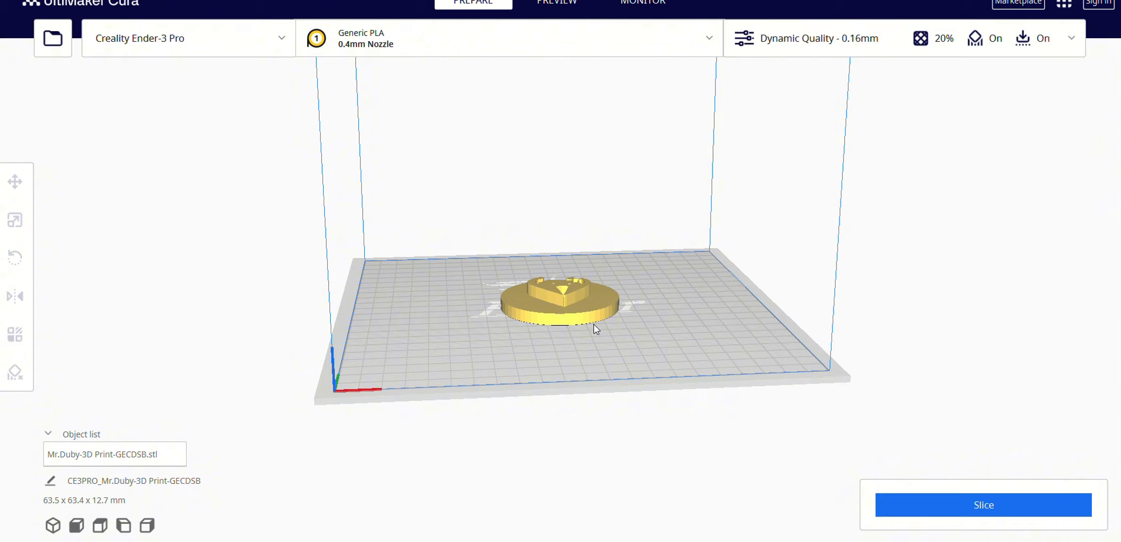
Step: Inspect the logo model on the build plate, reopen the print settings, and slice it with Dynamic Quality 0.16 mm and 20% cubic infill
right_click_drag(594, 324, 560, 278)
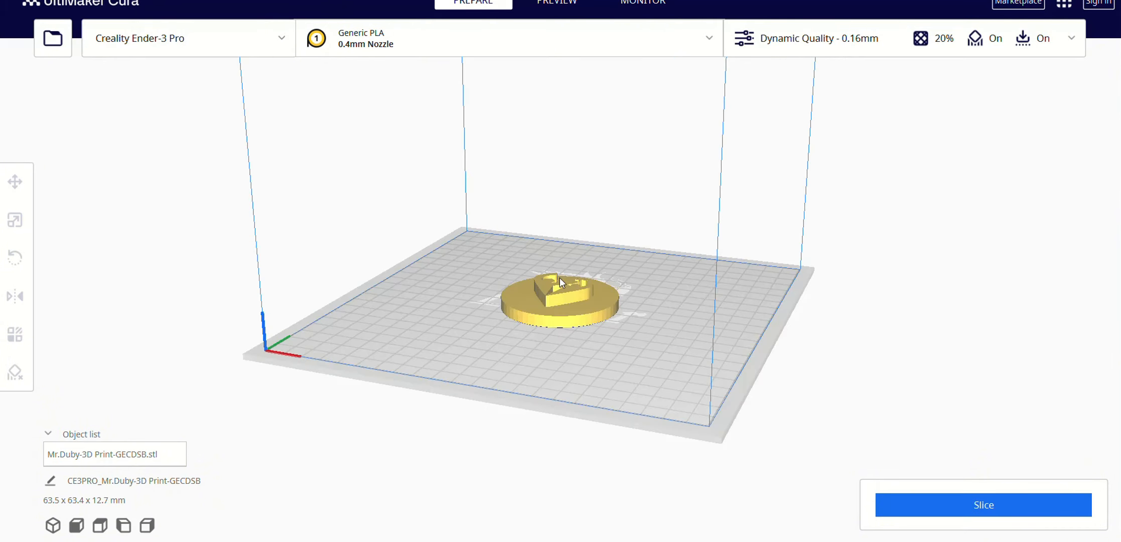
scroll(642, 392, "down", 4)
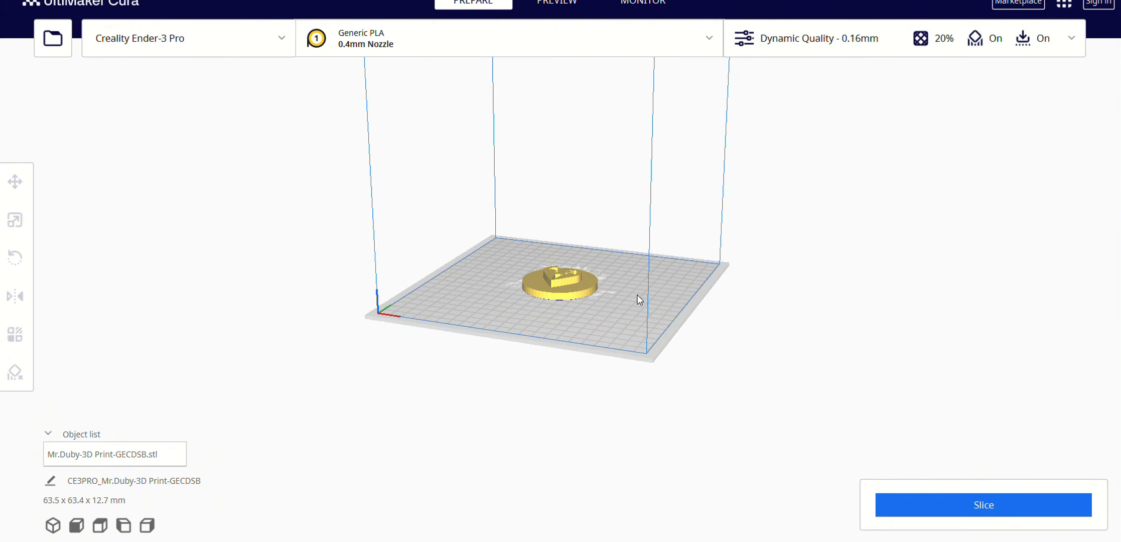
scroll(566, 280, "up", 5)
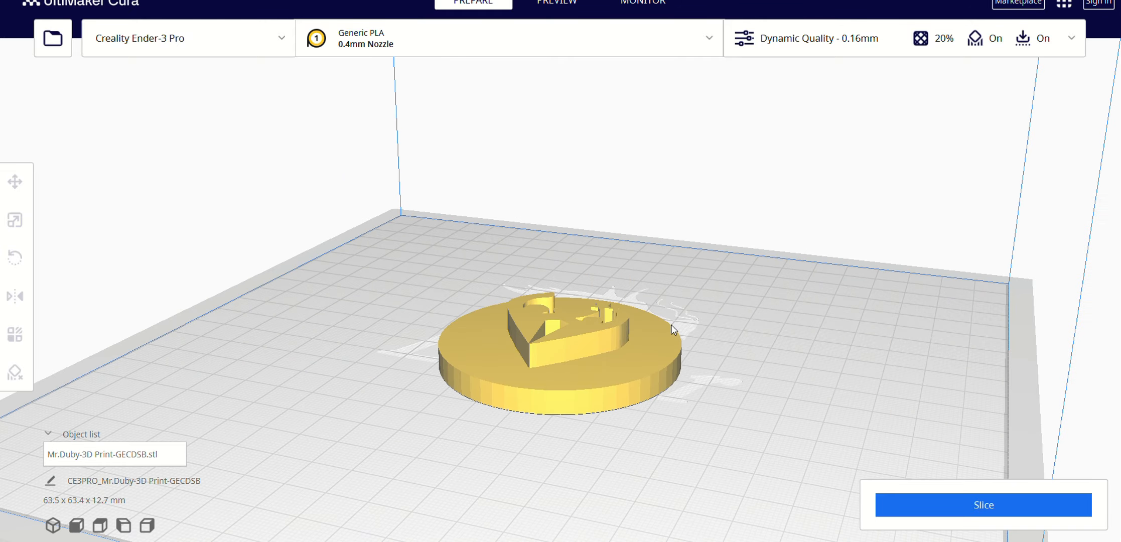
right_click_drag(672, 325, 733, 377)
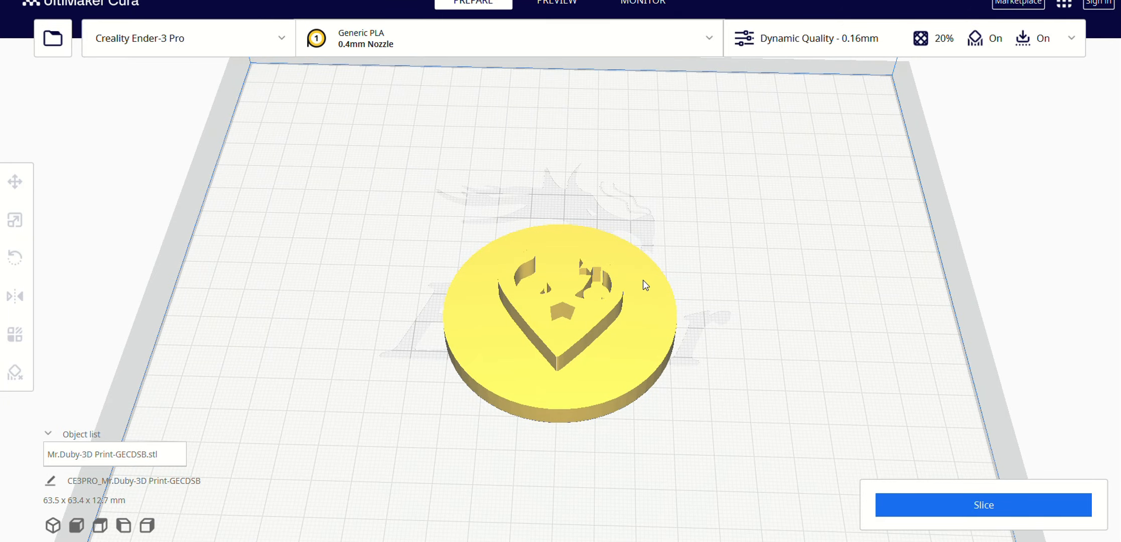
right_click_drag(644, 280, 633, 245)
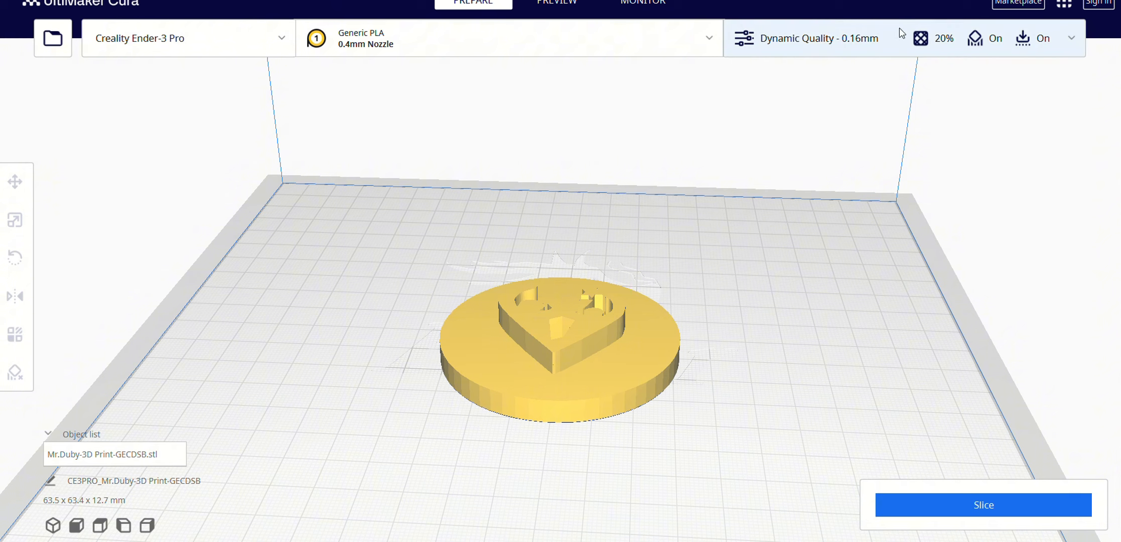
left_click(1077, 42)
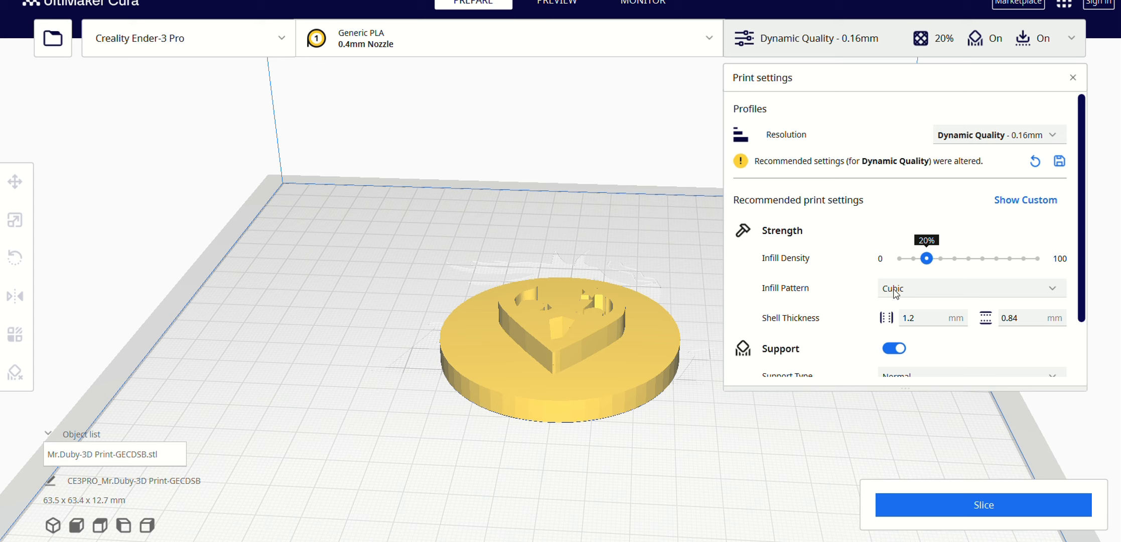
left_click(1036, 502)
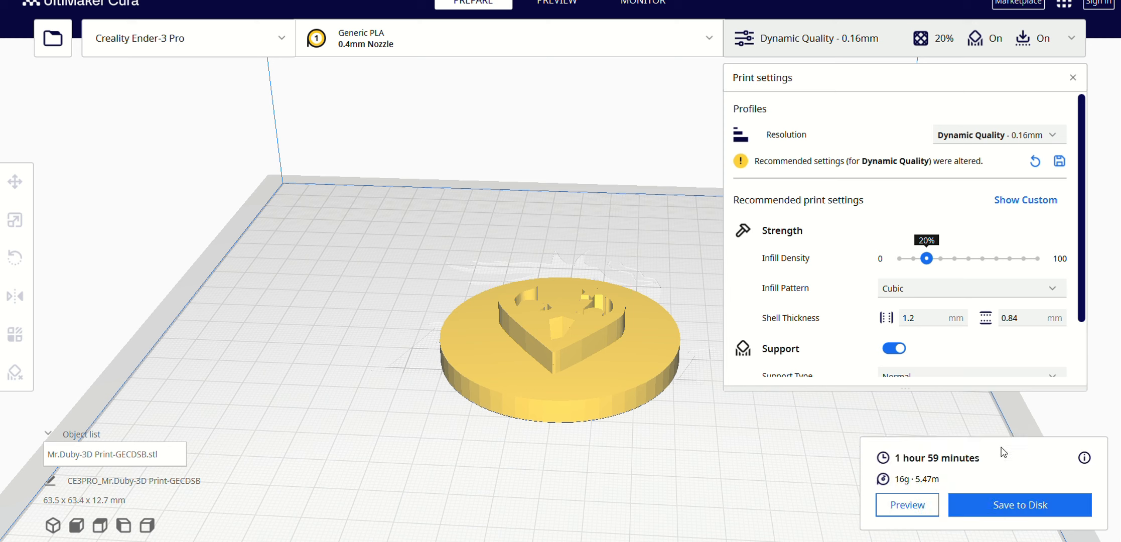